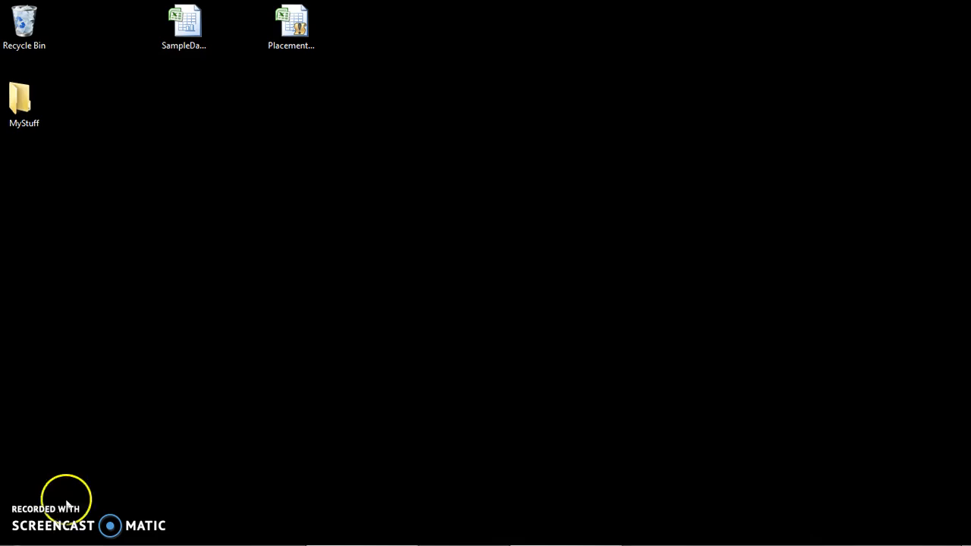
Open the PlacementTemplateMEAD_v2 workbook from the desktop and enable its macro content.
left_click(295, 29)
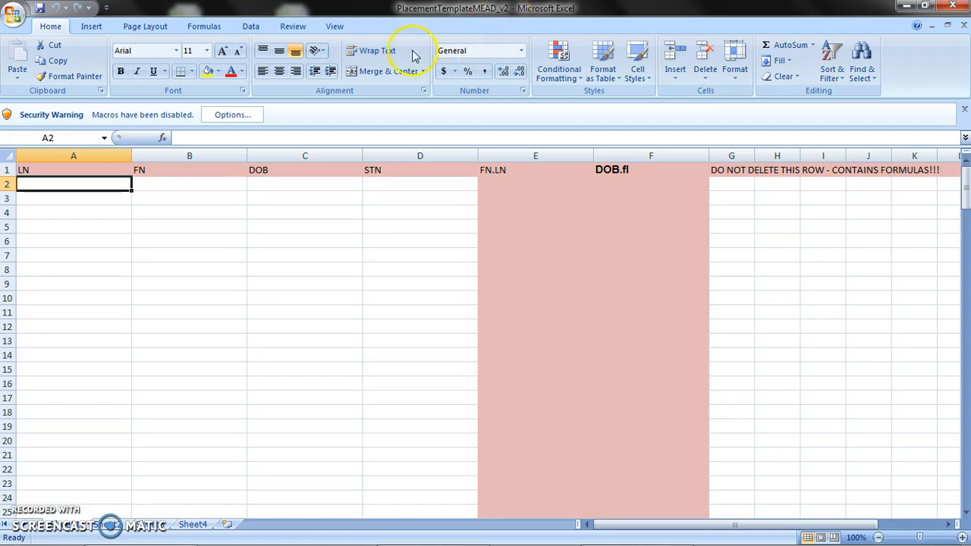
left_click(246, 117)
left_click(387, 300)
left_click(560, 409)
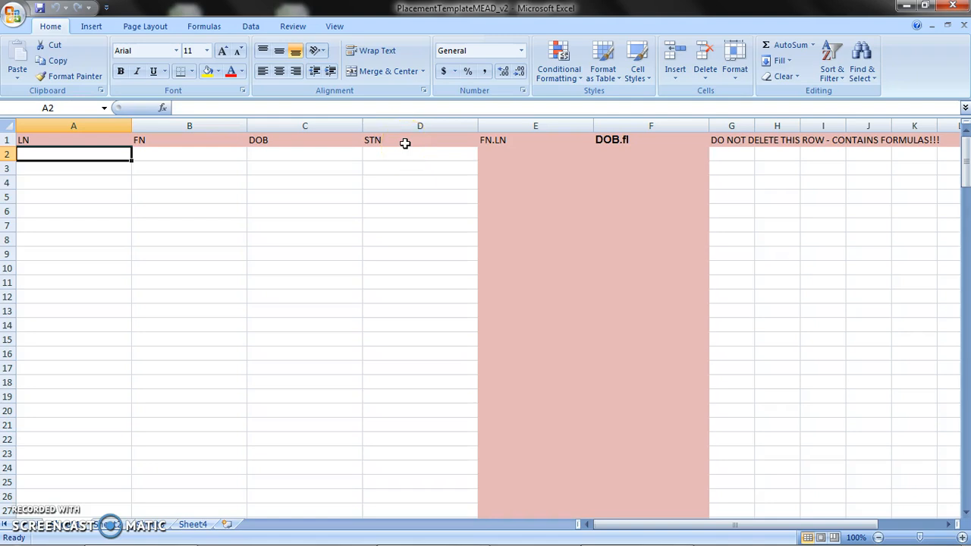
Open the SampleDataHashed workbook from the desktop and look over its name, birth date and ID columns A to D.
left_click(906, 9)
left_click(187, 27)
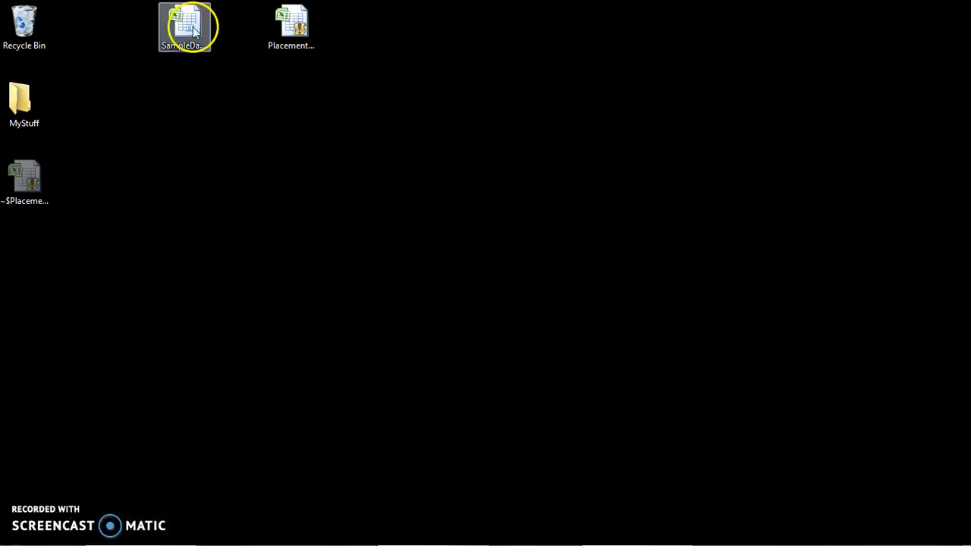
double_click(188, 27)
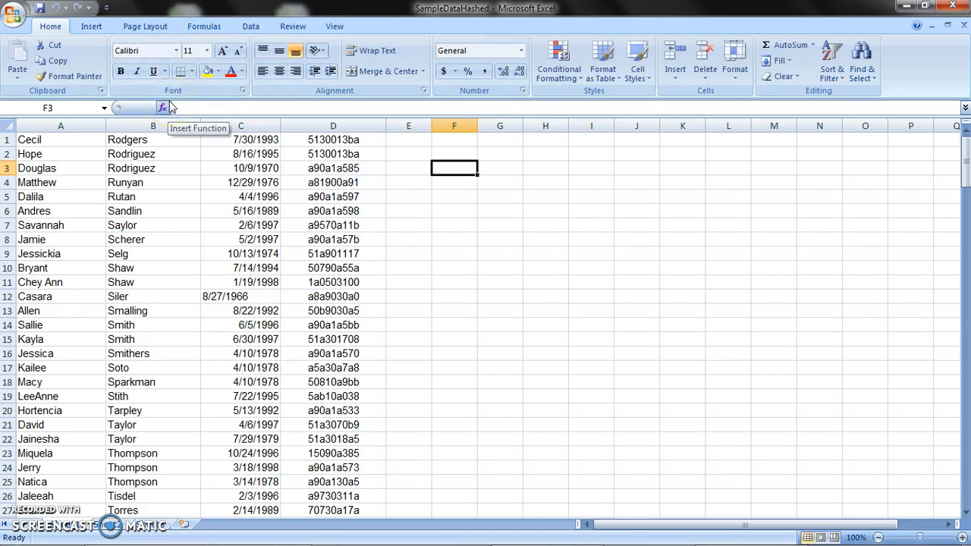
left_click(57, 123)
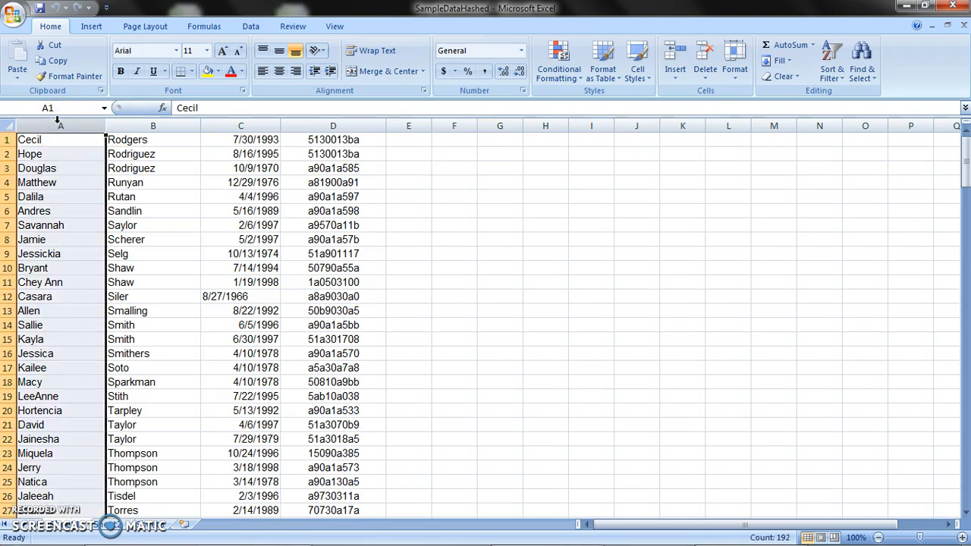
left_click(143, 121)
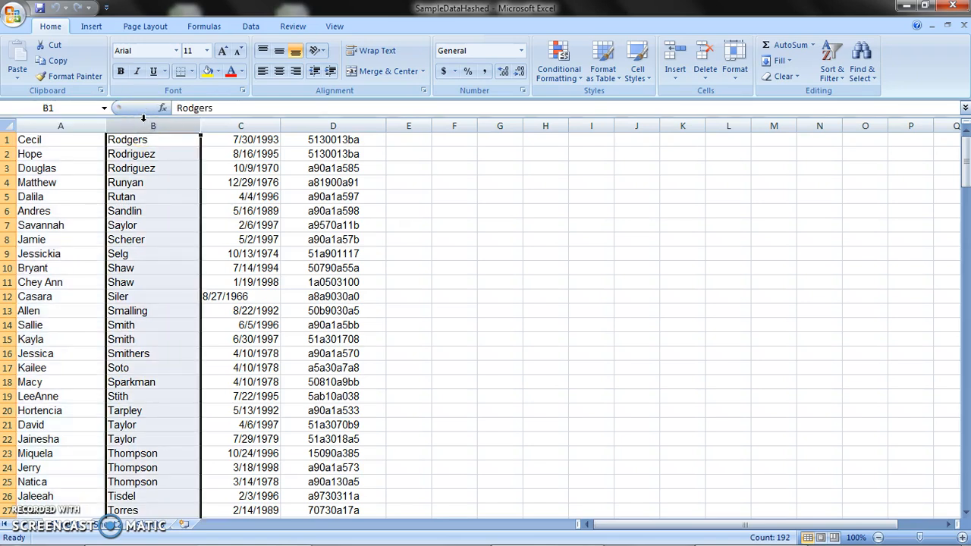
left_click(257, 124)
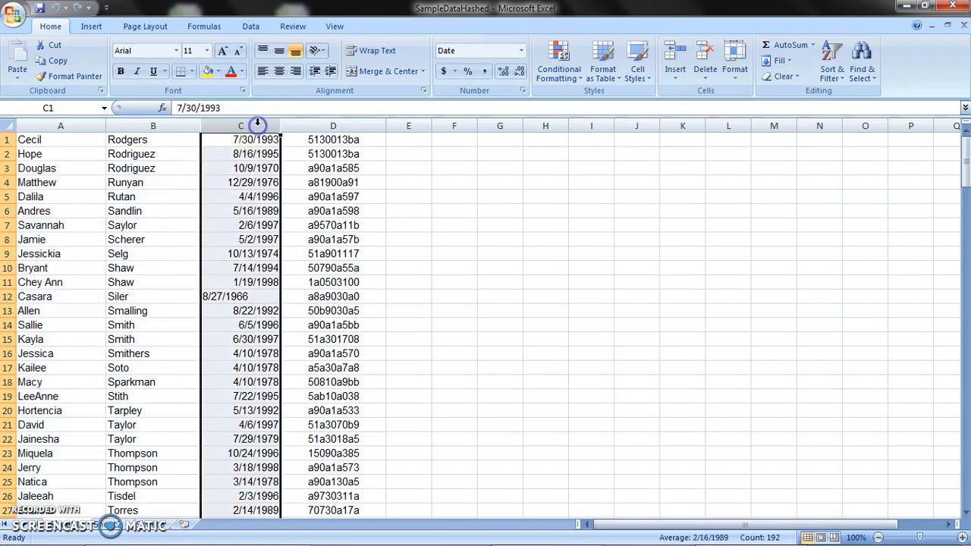
left_click(330, 123)
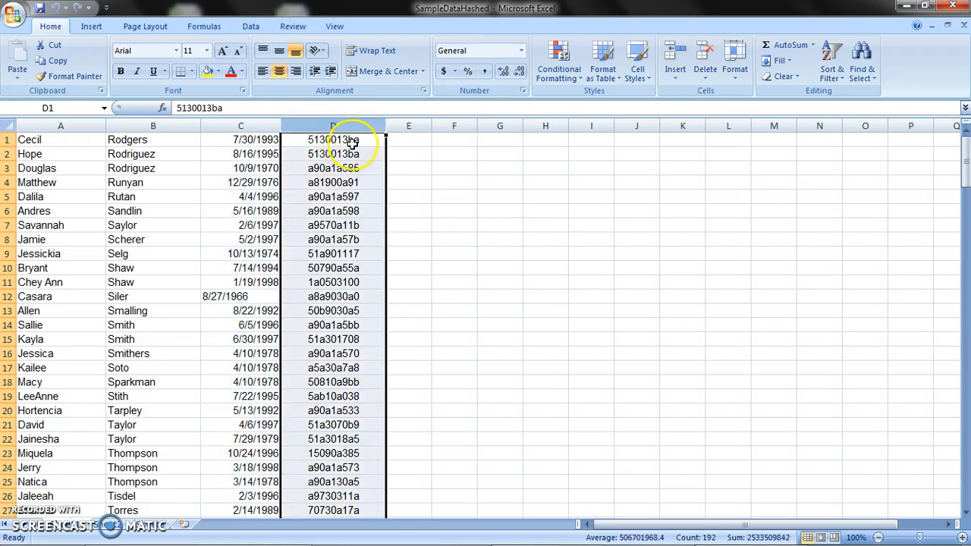
Copy the complete data block in columns A to D of SampleDataHashed, from cell A1 to the last filled row.
left_click(70, 145)
left_click(63, 143)
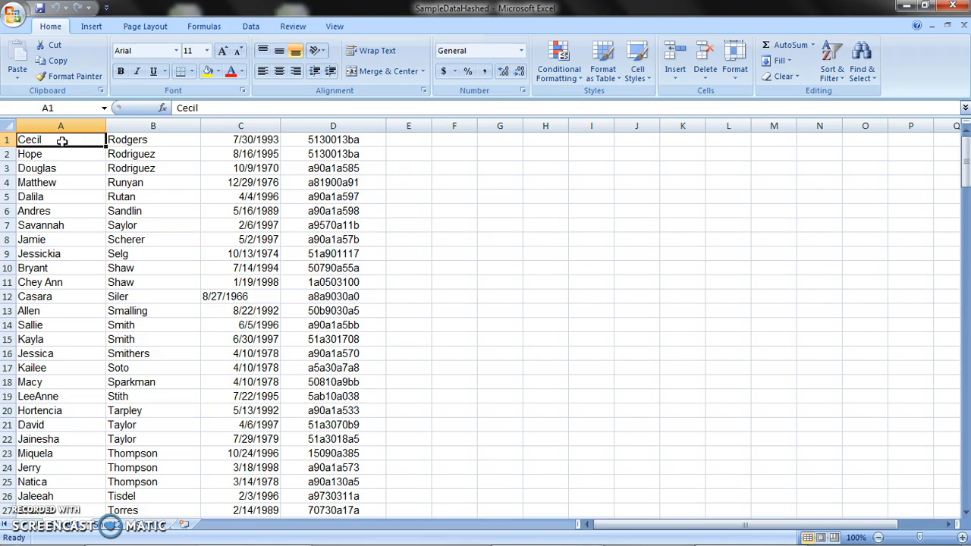
key("ctrl+shift+Right")
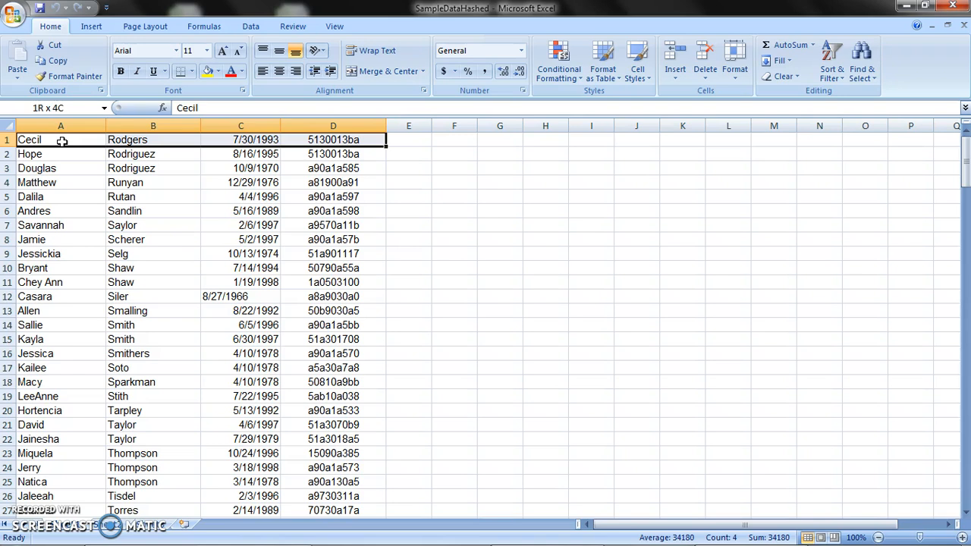
key("ctrl+shift+Down")
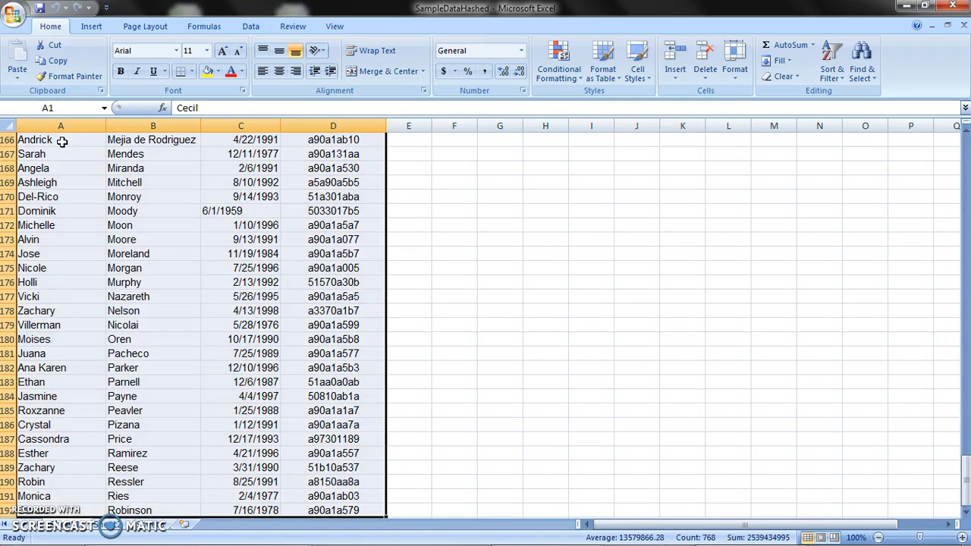
right_click(110, 194)
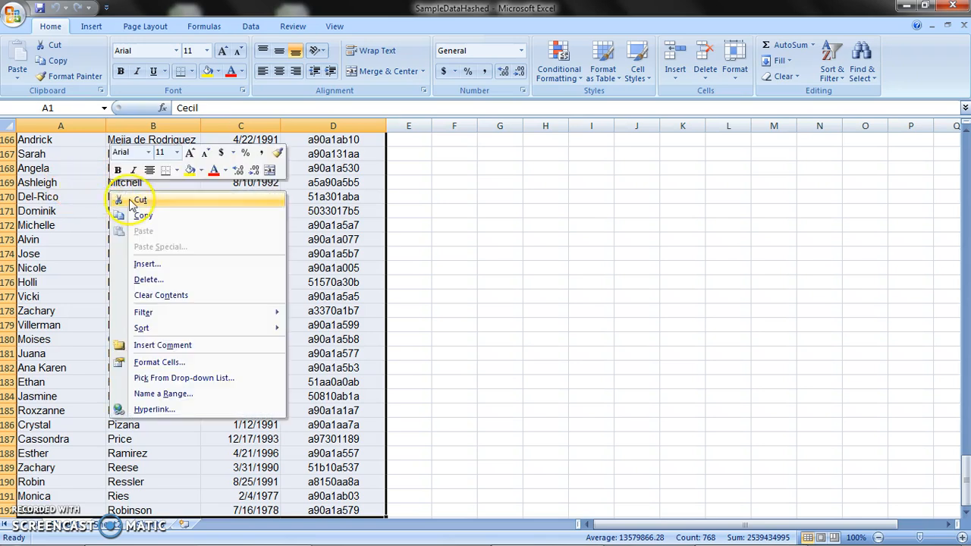
left_click(146, 216)
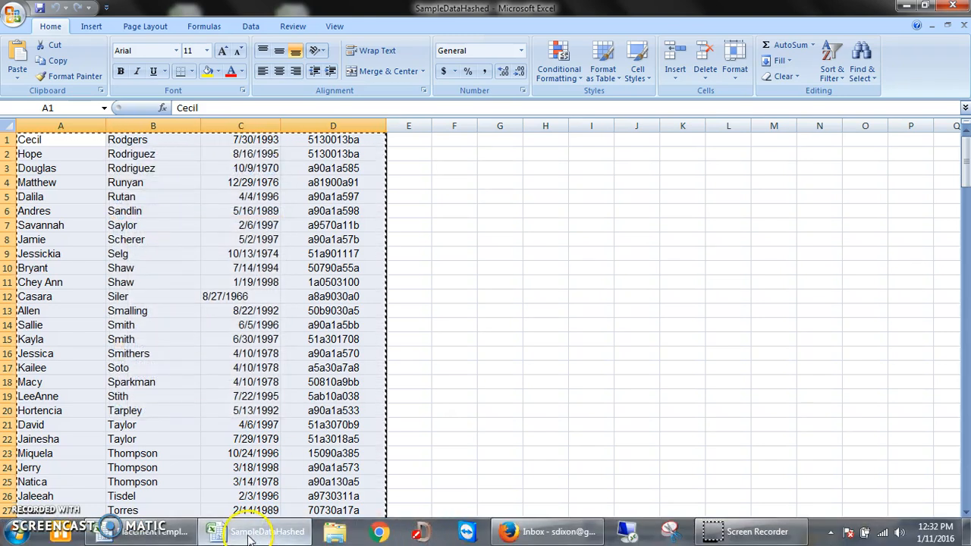
Paste the copied student data into the PlacementTemplateMEAD_v2 workbook, starting at cell A2 below the header row.
left_click(183, 530)
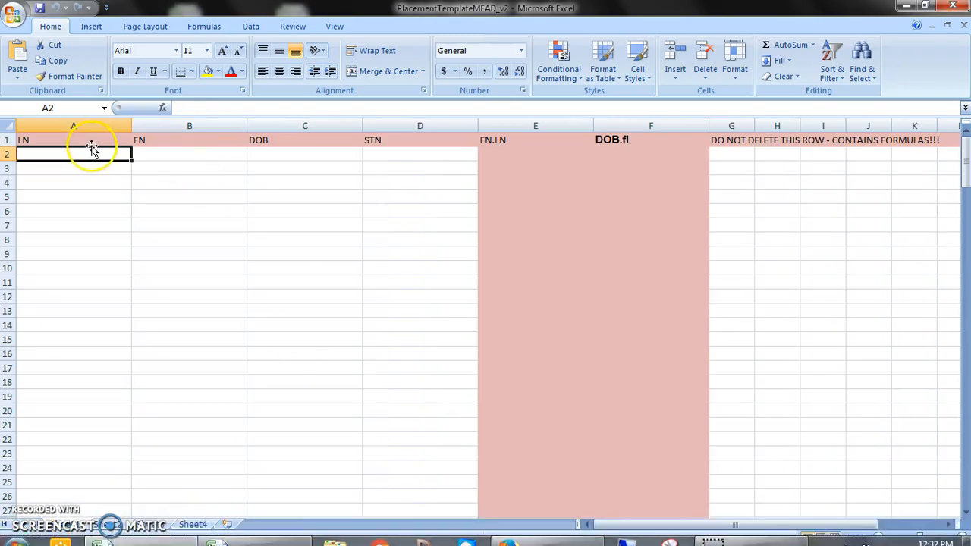
right_click(85, 158)
left_click(114, 196)
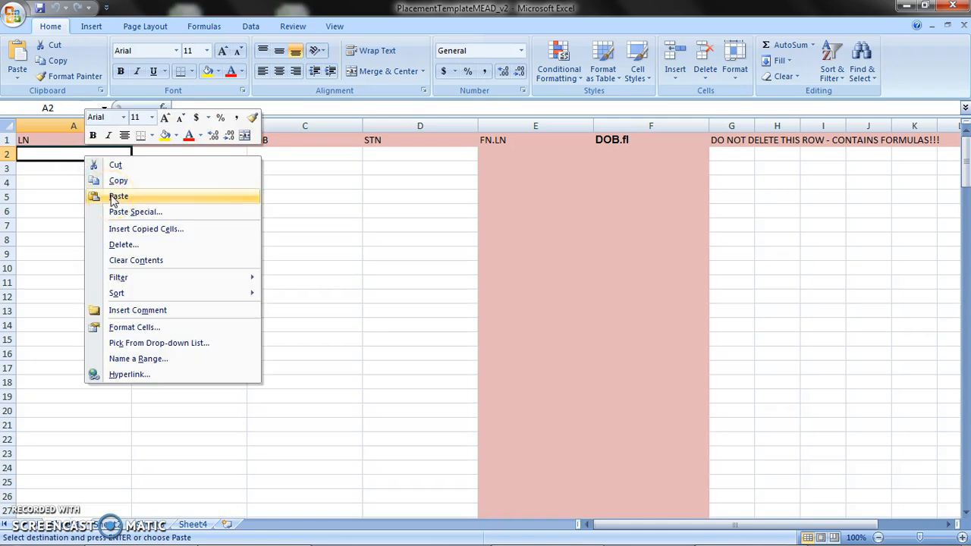
left_click(113, 196)
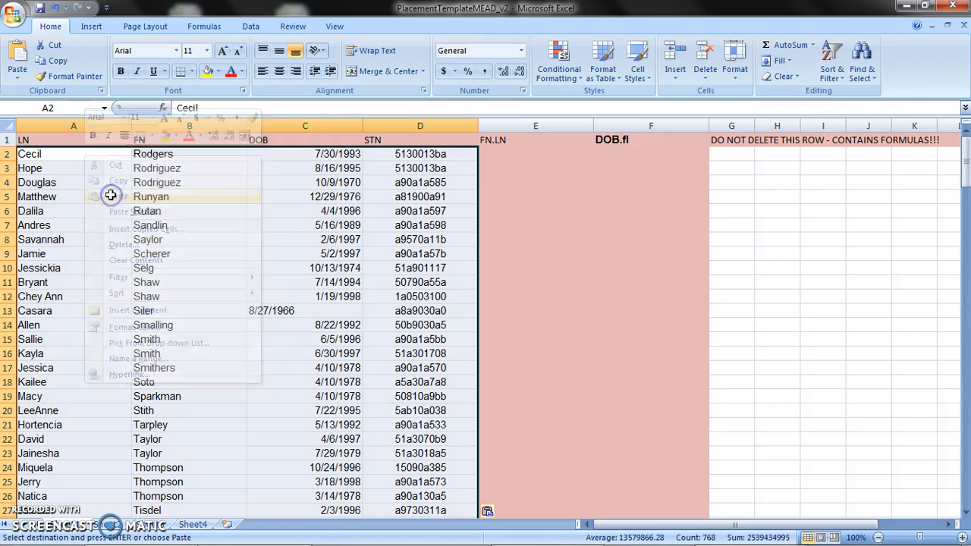
left_click(124, 197)
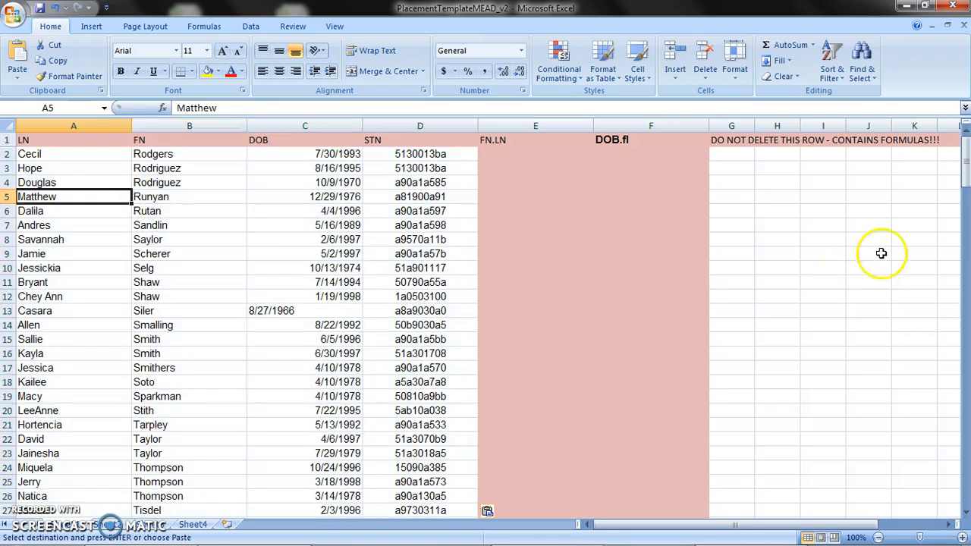
mouse_move(964, 159)
left_mouse_down()
mouse_move(965, 476)
mouse_move(965, 144)
left_mouse_up()
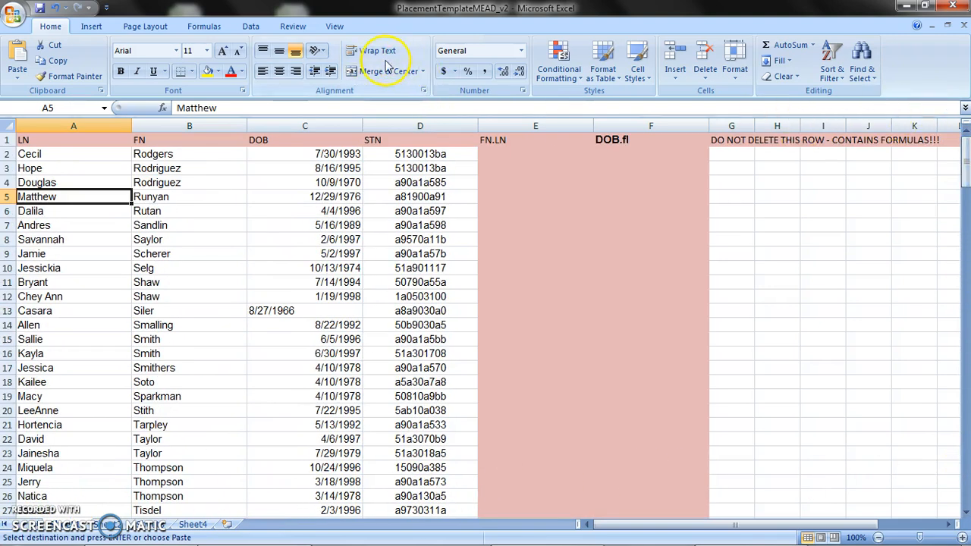
Run the A_cleanupNames macro on the pasted student data, followed by the B_createUsernames macro.
left_click(333, 31)
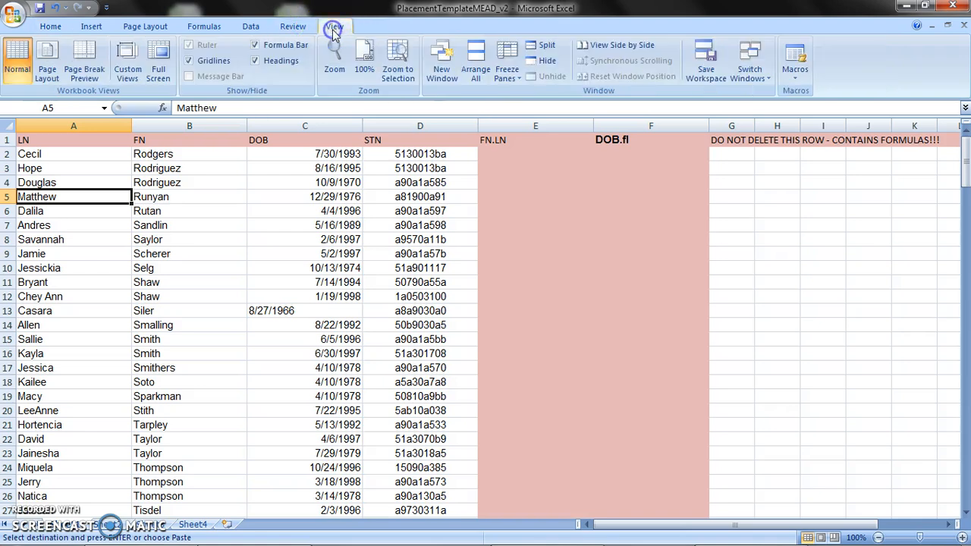
left_click(795, 55)
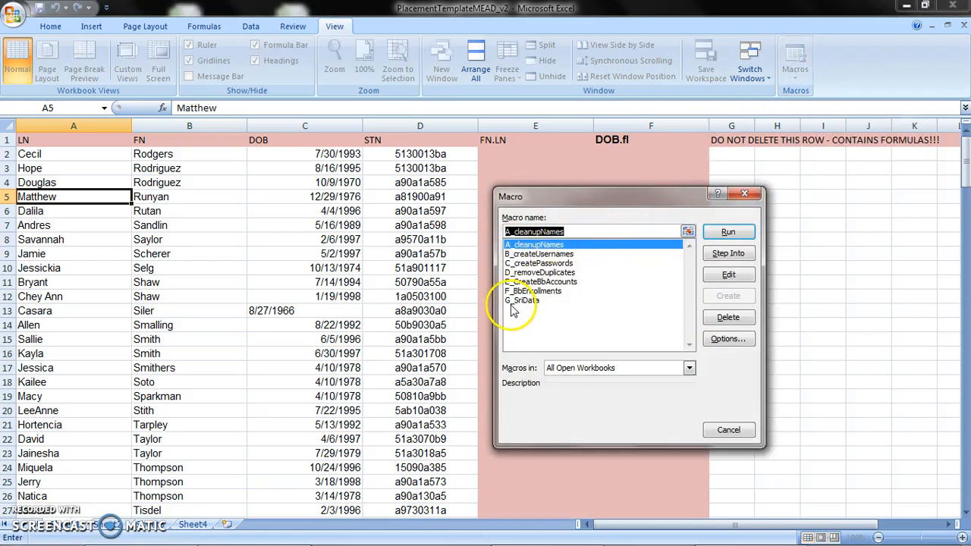
left_click(728, 232)
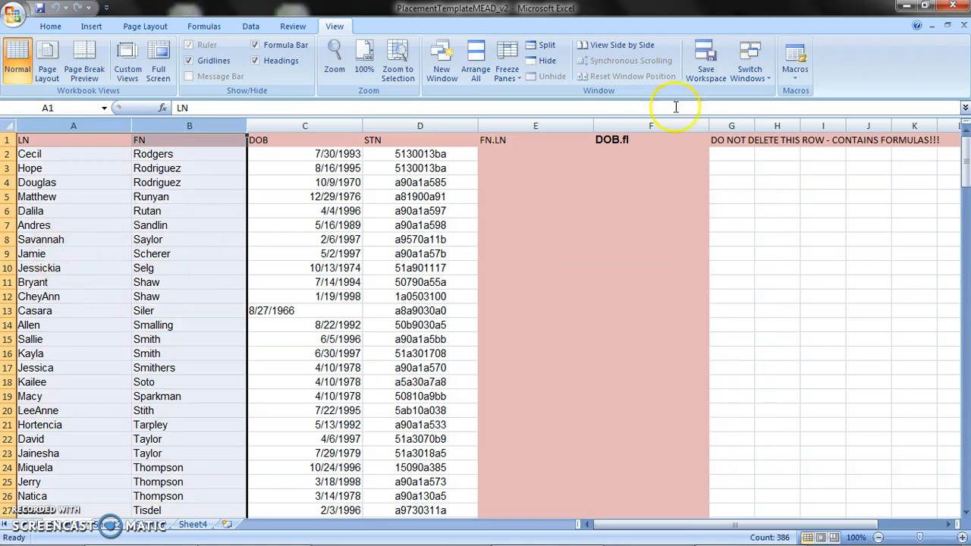
left_click(795, 57)
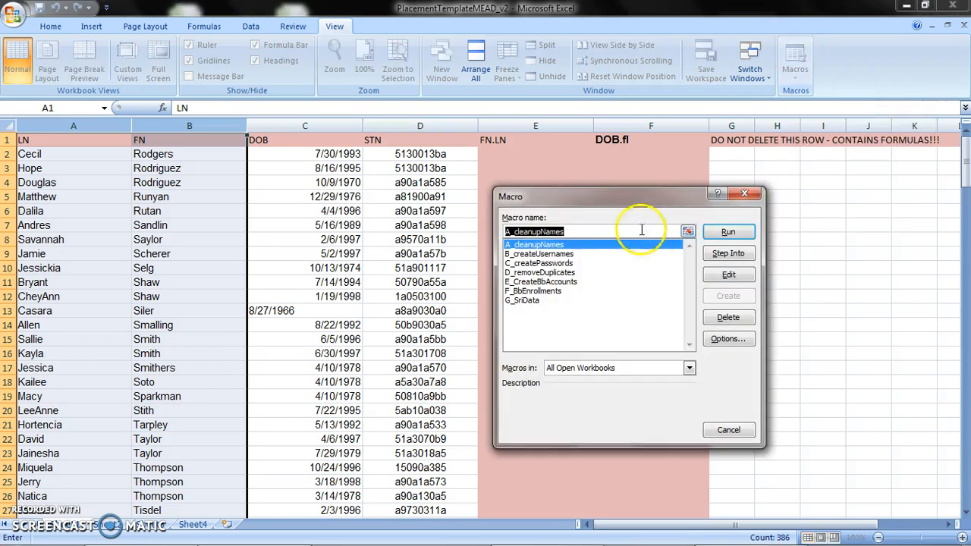
left_click(550, 254)
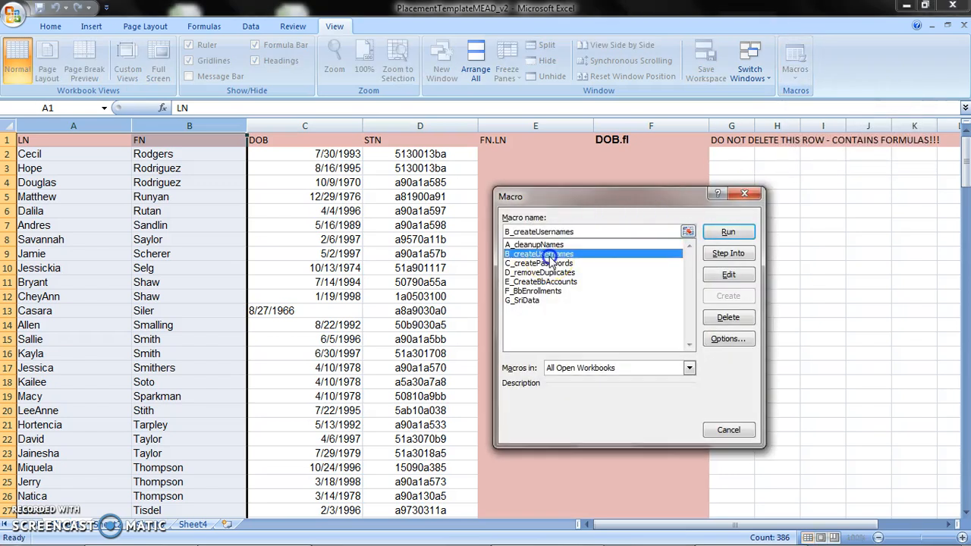
left_click(728, 233)
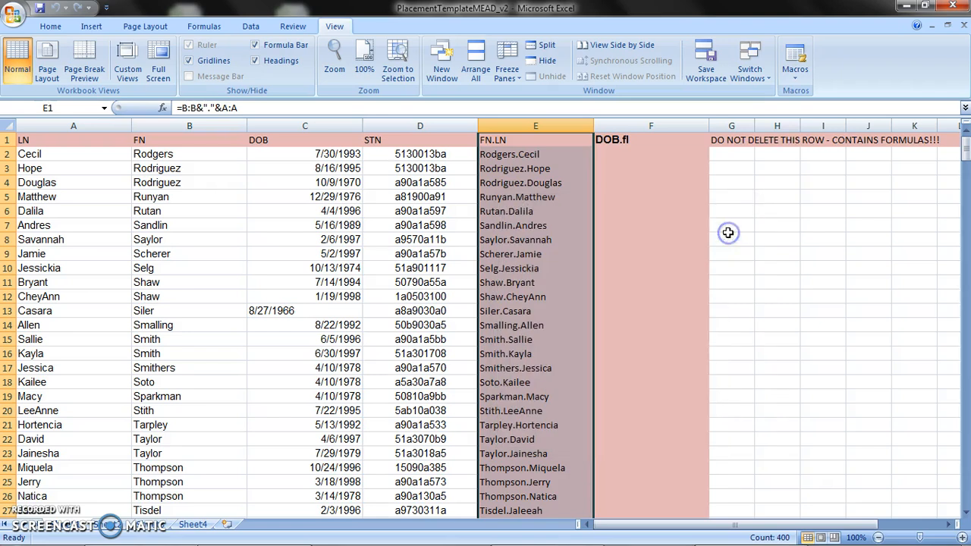
Run the C_createPasswords macro, followed by the D_removeDuplicates macro, on the student list.
left_click(795, 57)
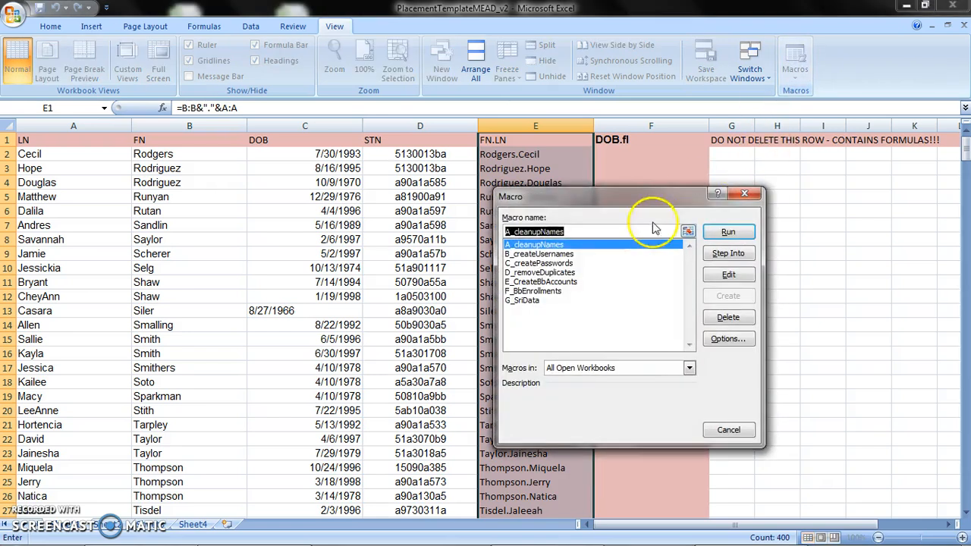
left_click(545, 263)
left_click(729, 233)
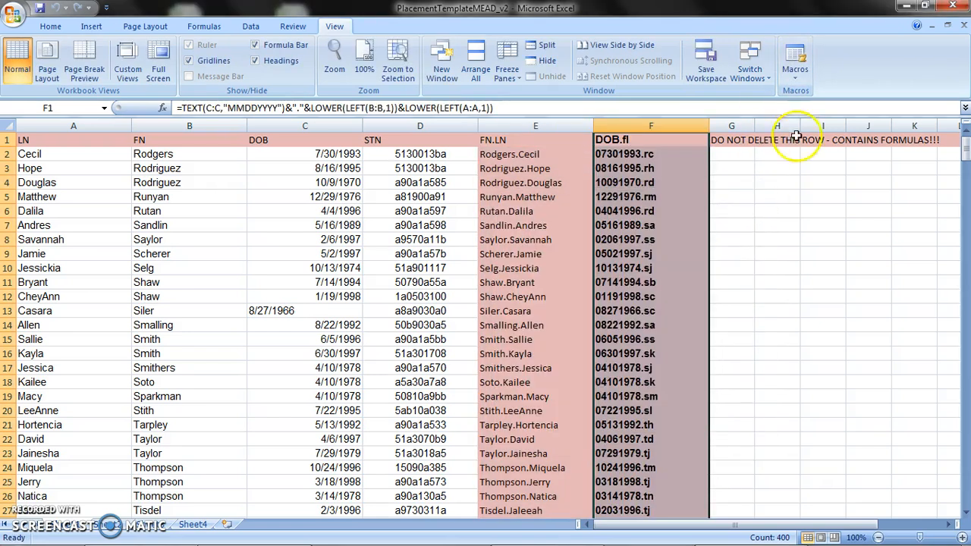
left_click(795, 57)
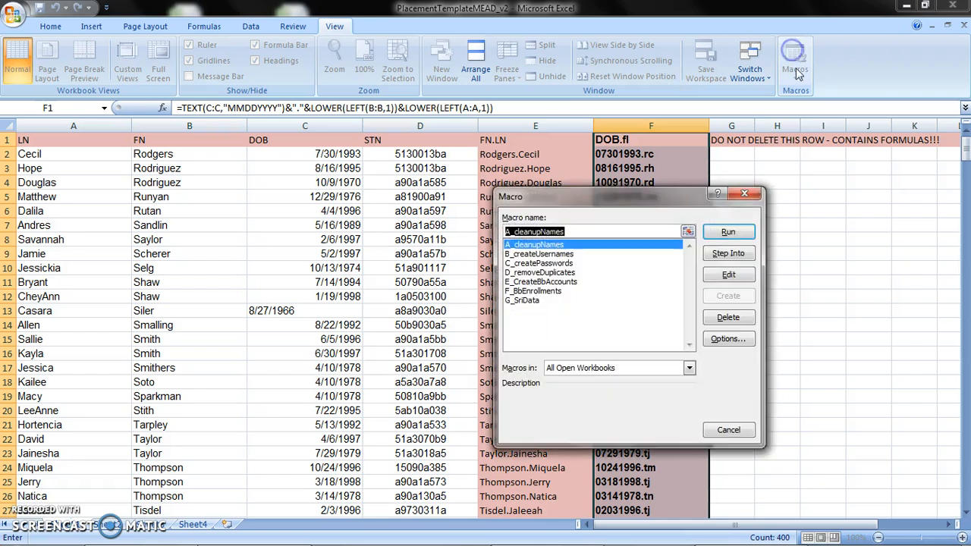
left_click(555, 273)
left_click(729, 232)
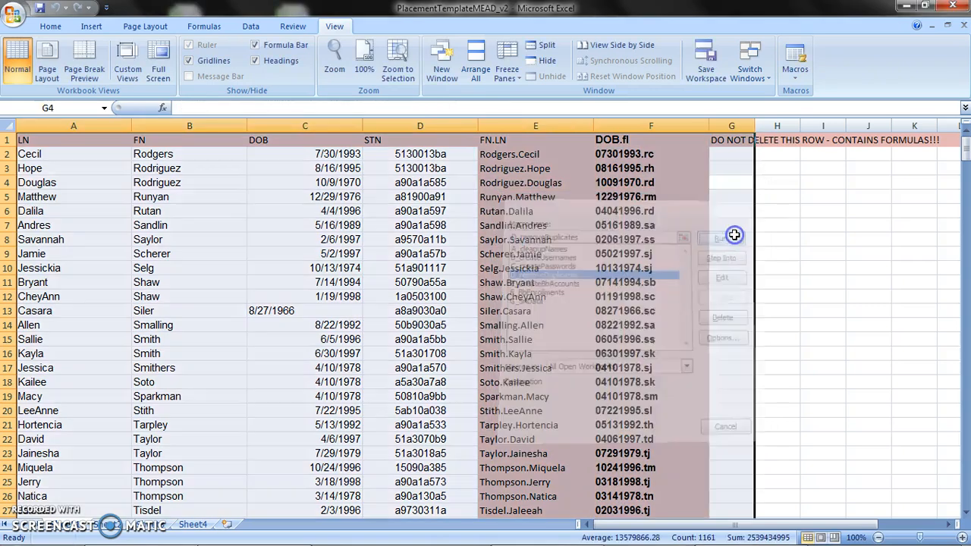
Run the E_CreateBbAccounts macro and bring the first columns of its output sheet into view.
left_click(795, 61)
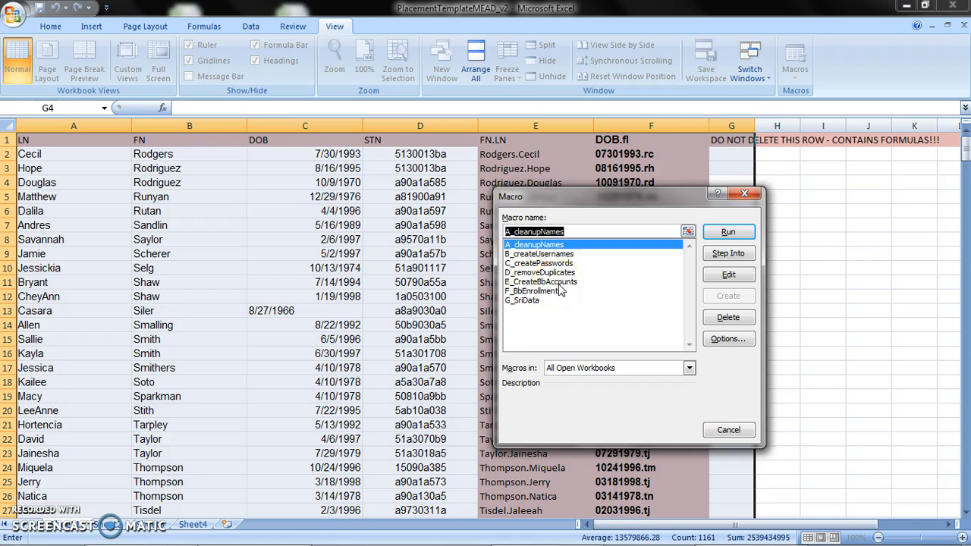
left_click(558, 283)
left_click(730, 234)
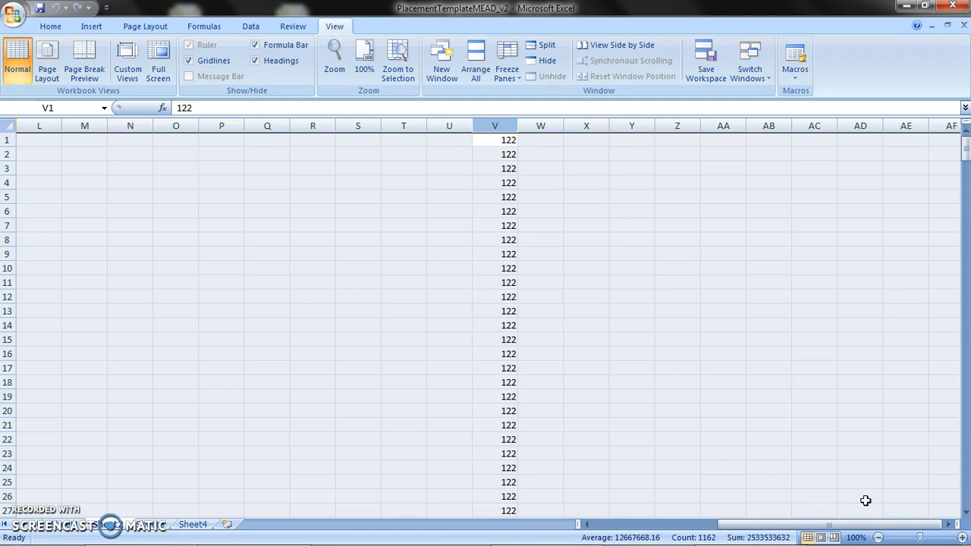
left_click_drag(876, 523, 717, 523)
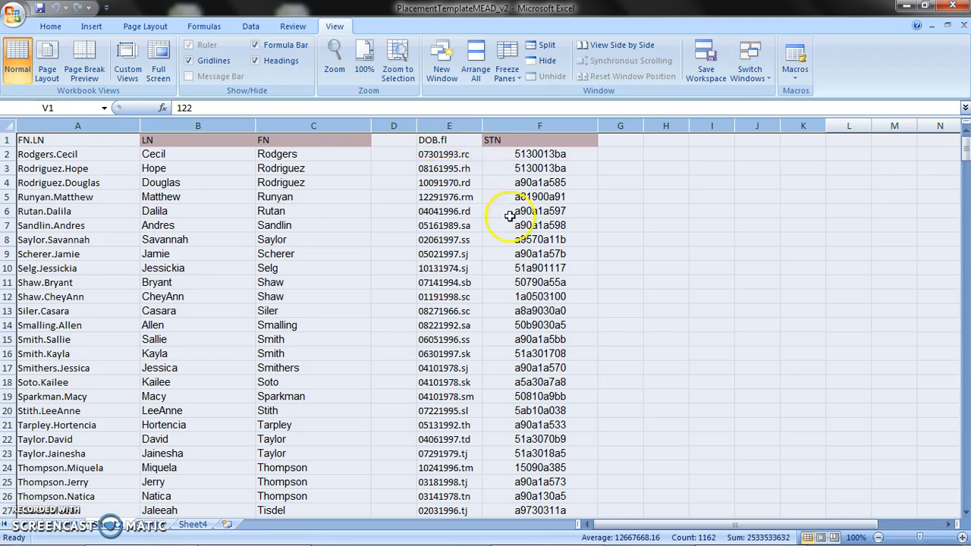
Run the F_BbEnrollments macro to build the enrollment list, followed by the G_SriData macro for the SRI data sheet.
left_click(795, 65)
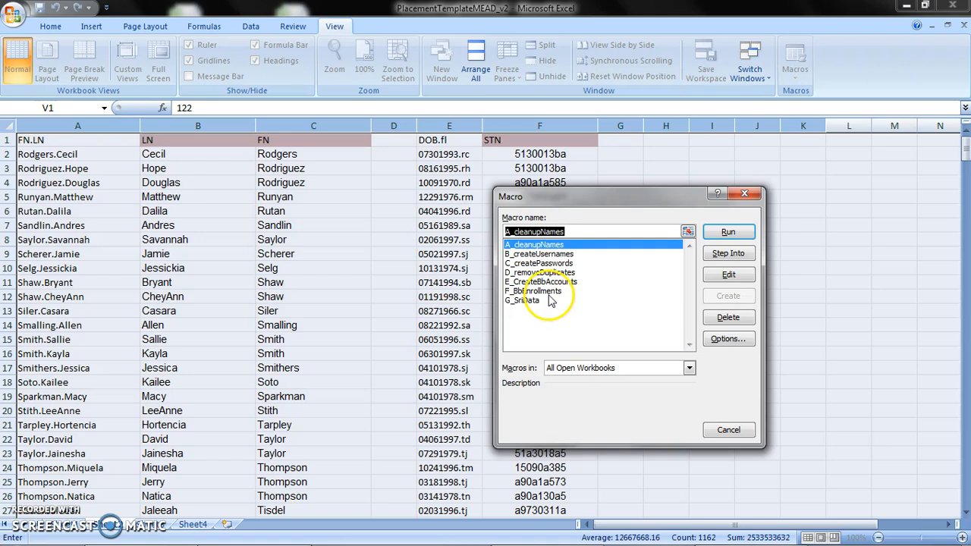
left_click(535, 291)
left_click(724, 232)
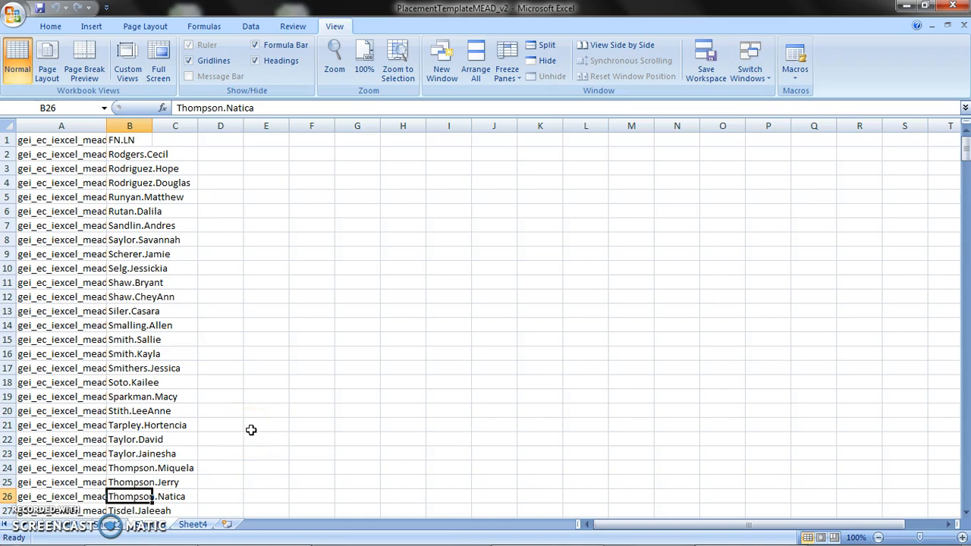
left_click(794, 47)
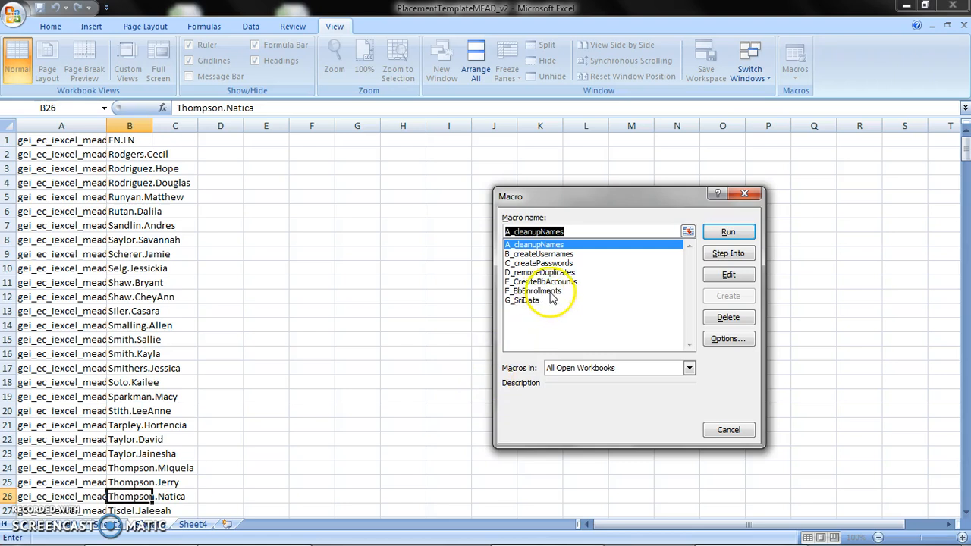
left_click(523, 302)
left_click(728, 232)
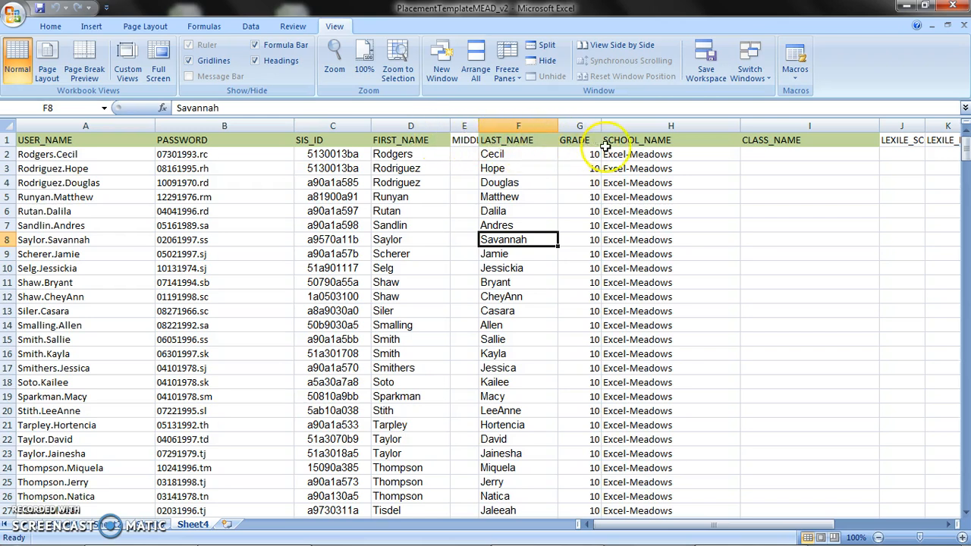
Enter iExcel_January2016 as the class name for the first student in cell I2.
left_click(757, 154)
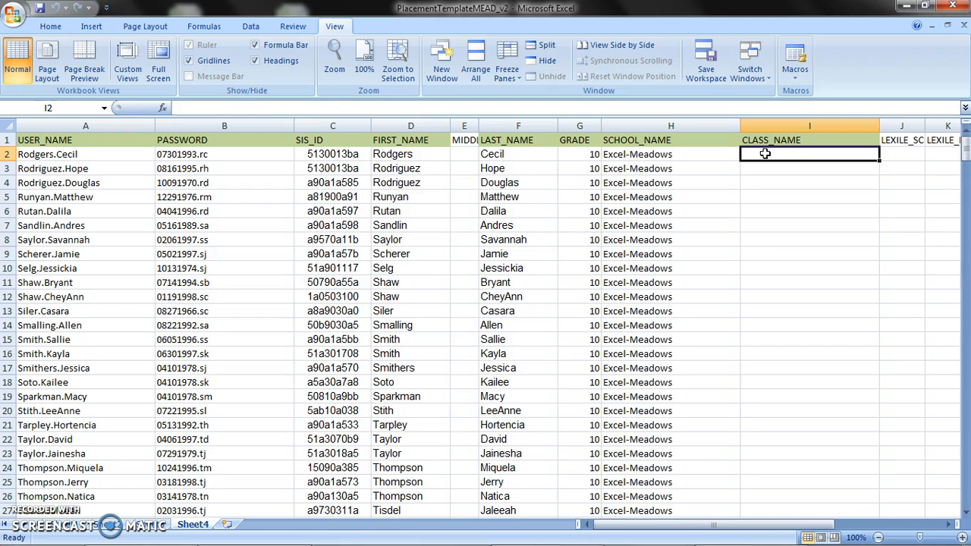
type("iExcel_January2016")
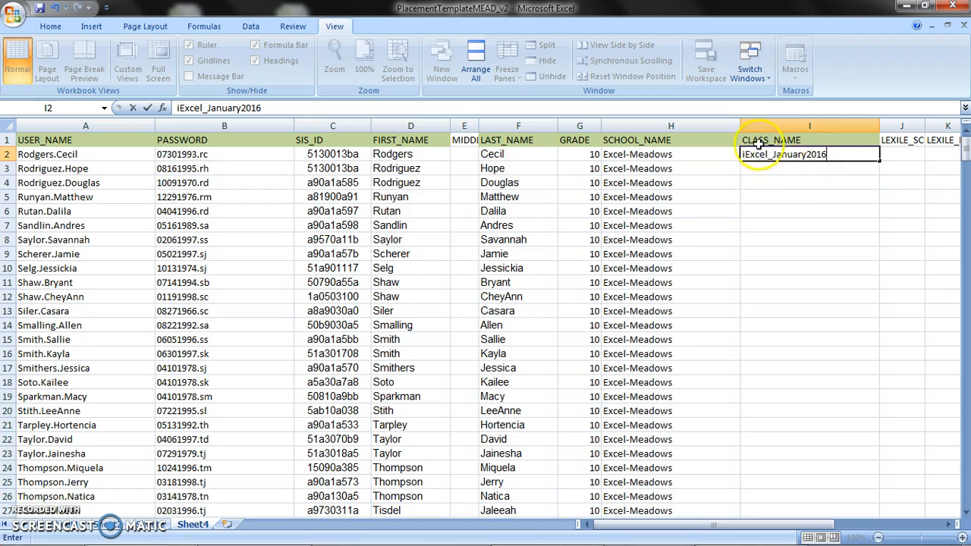
left_click(808, 166)
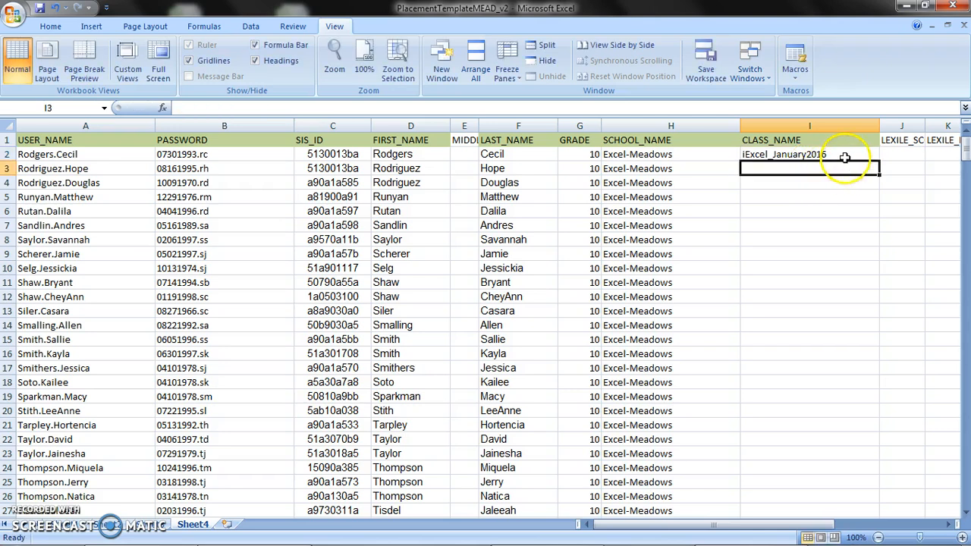
Copy the iExcel_January2016 class name unchanged down the CLASS_NAME column to the last data row, without incrementing the year.
left_click(843, 156)
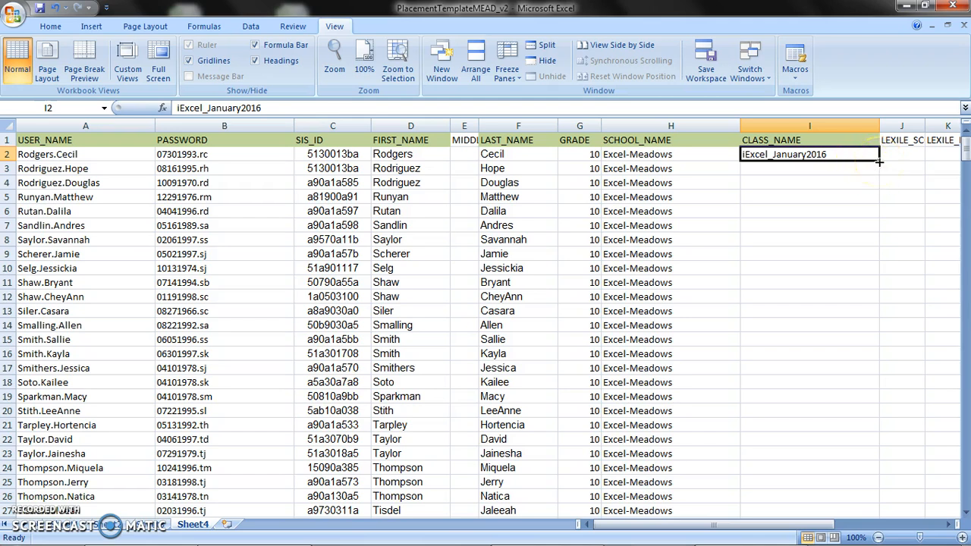
double_click(878, 162)
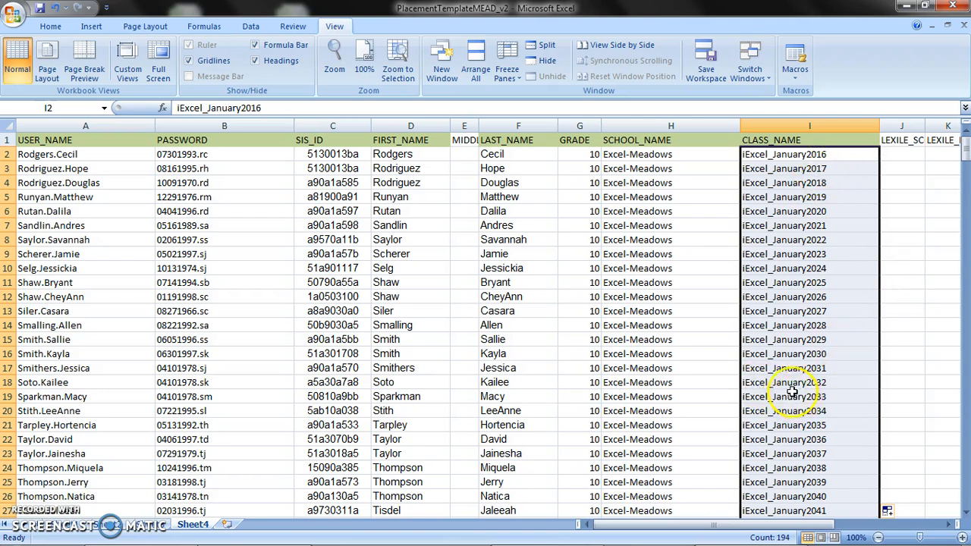
key("ctrl+z")
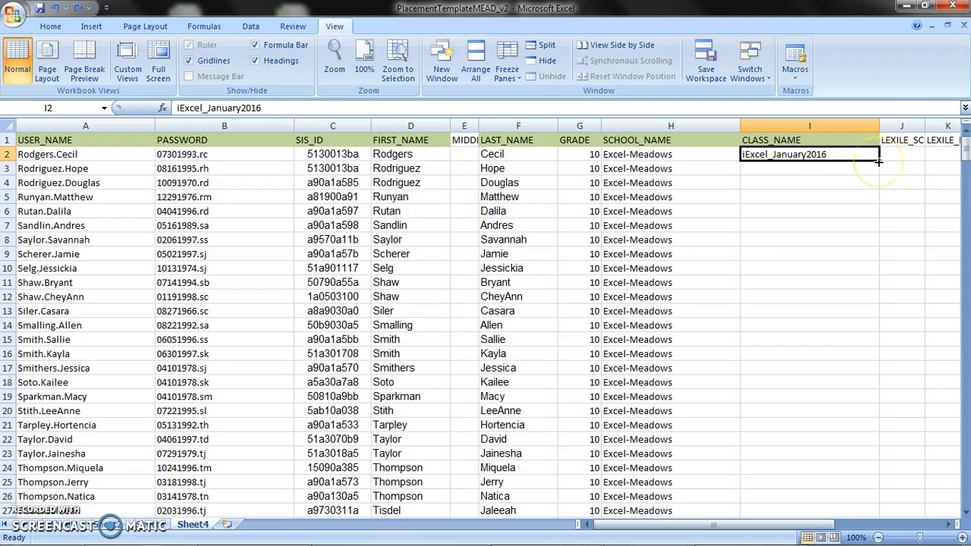
left_click_drag(878, 160, 885, 205)
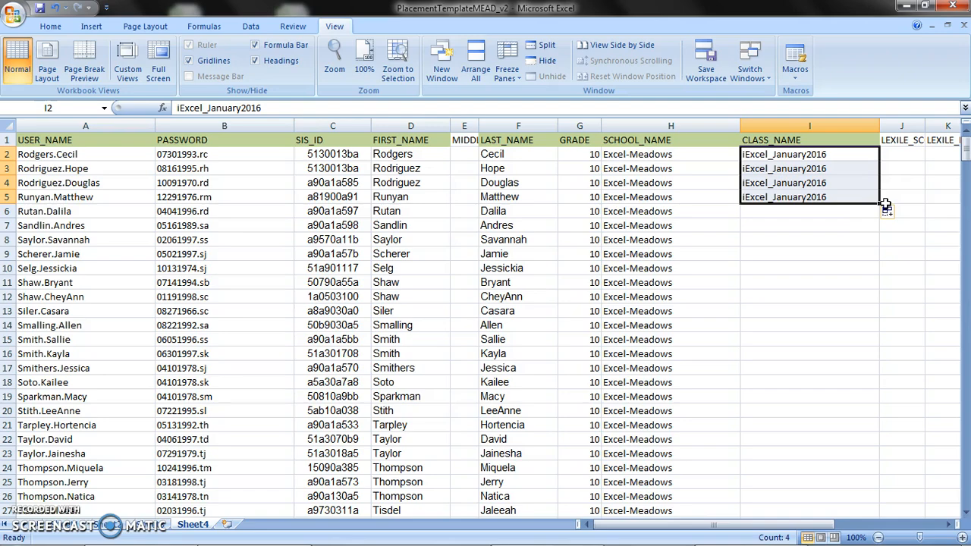
double_click(880, 203)
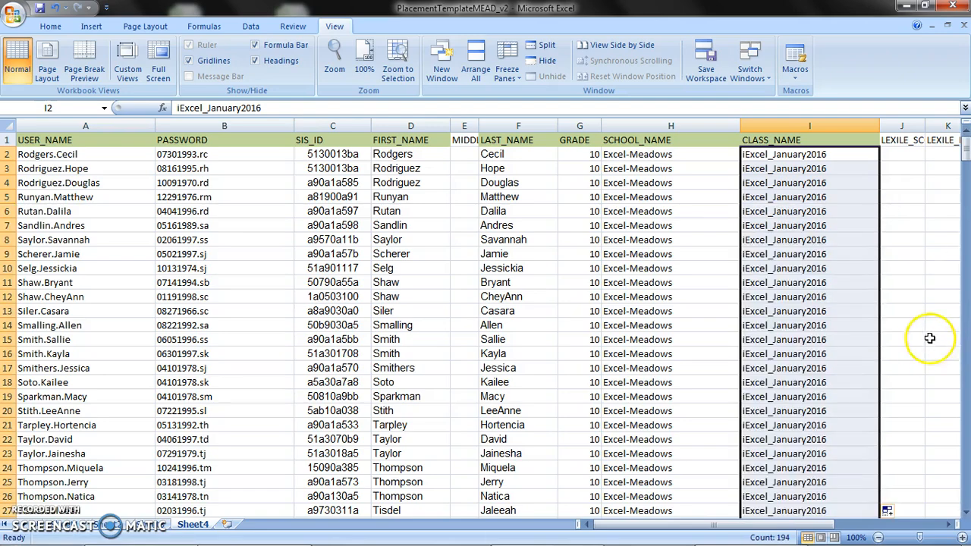
left_click_drag(965, 150, 965, 308)
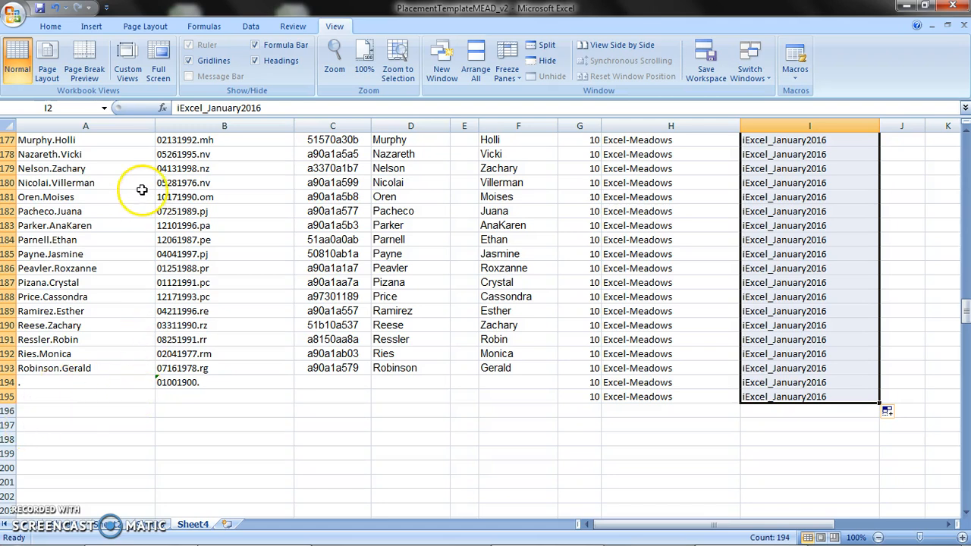
Start saving the SRI sheet under a new name in CSV (Comma delimited) format with the Desktop as location.
left_click(13, 22)
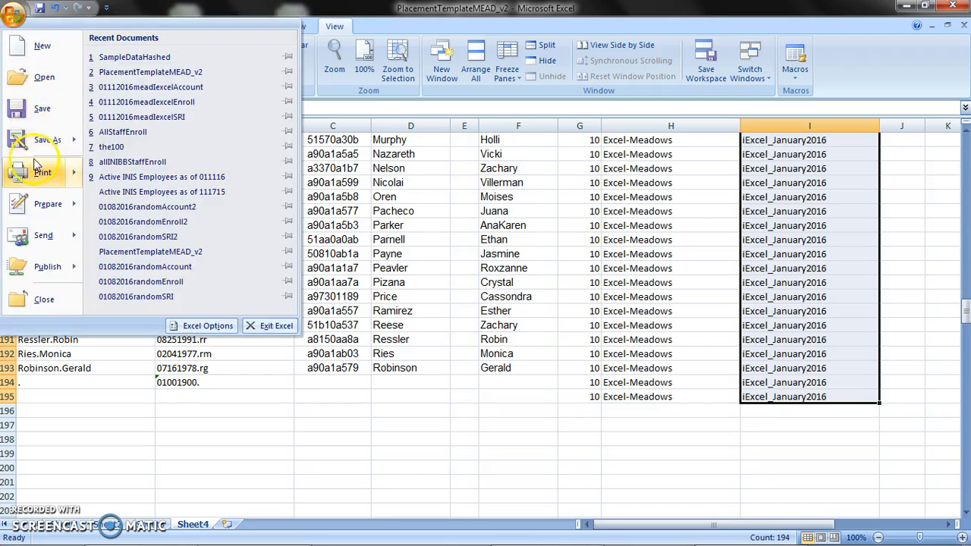
mouse_move(34, 154)
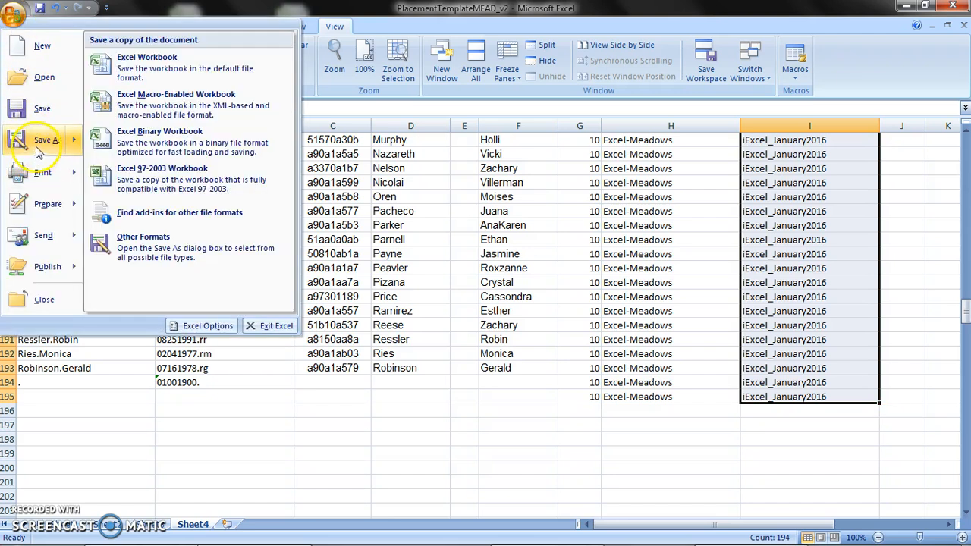
left_click(153, 247)
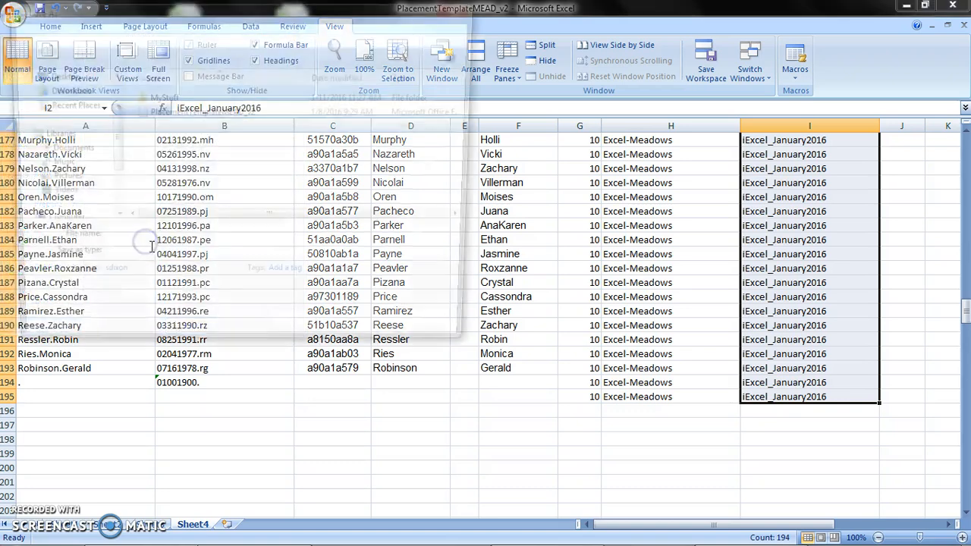
left_click(204, 262)
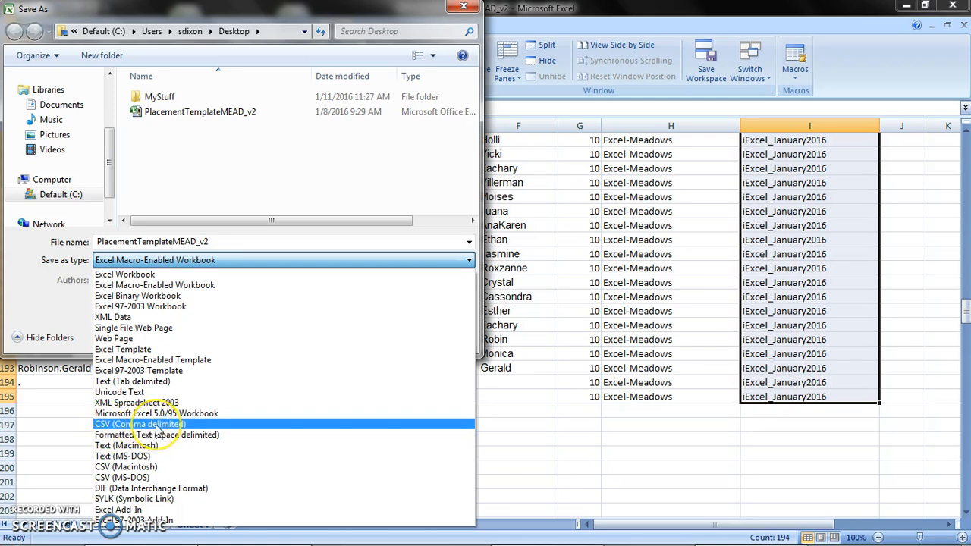
left_click(159, 424)
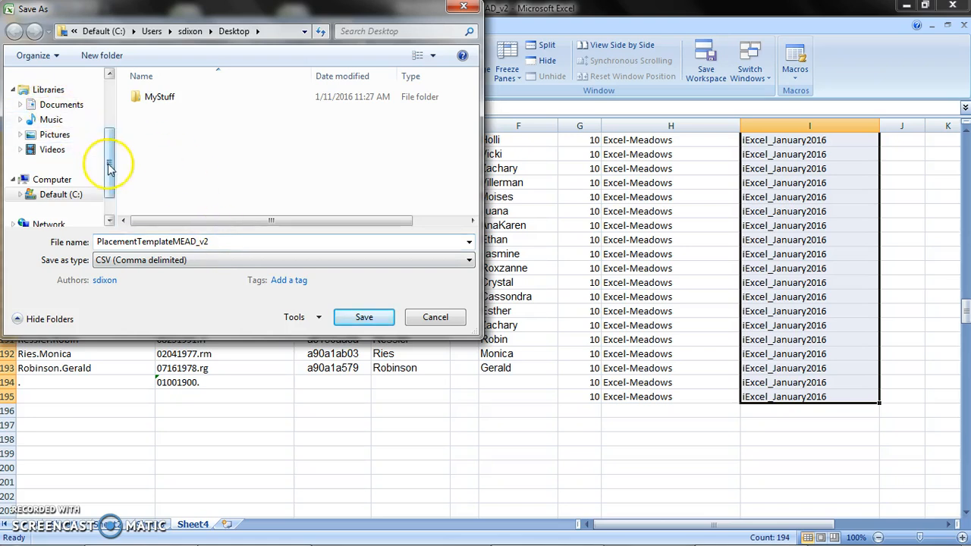
left_click_drag(109, 163, 107, 47)
left_click(55, 126)
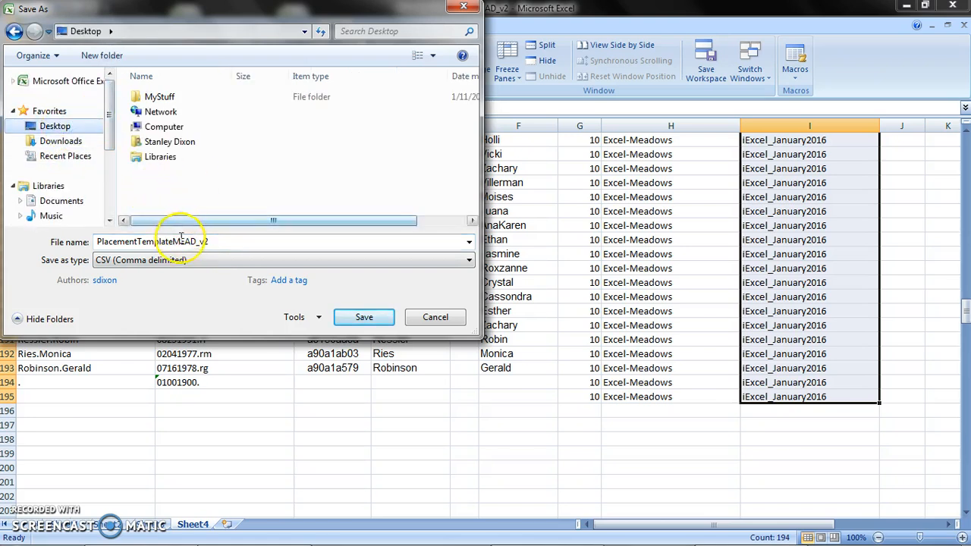
Name the file 01112016meadSRI and save only the active sheet, keeping the CSV format.
left_click_drag(220, 243, 64, 257)
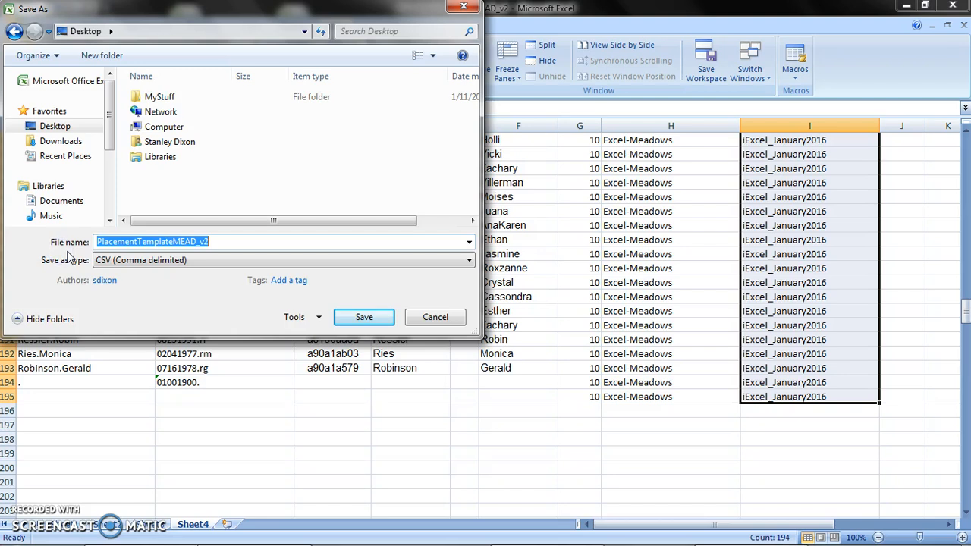
left_click(147, 261)
left_click(152, 262)
type("01112016meadSRI")
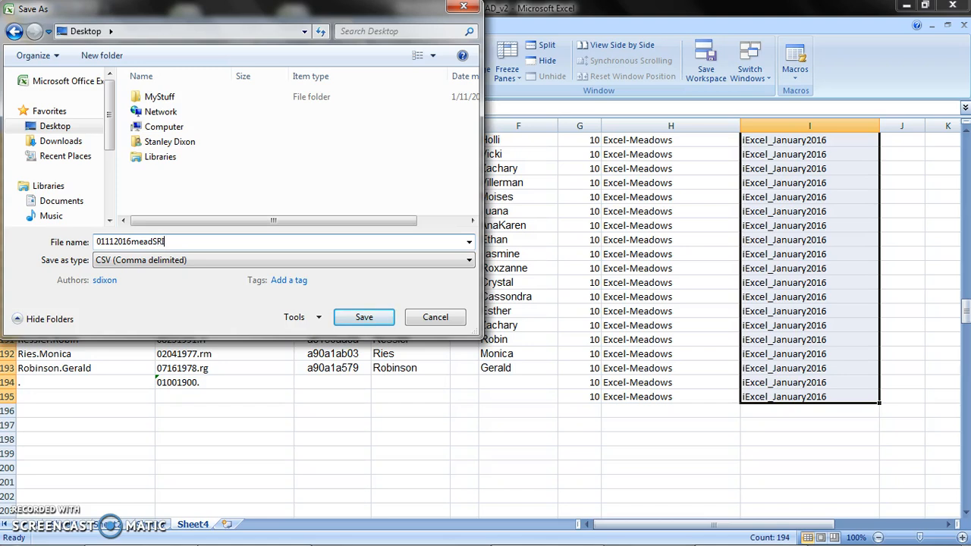
left_click(370, 320)
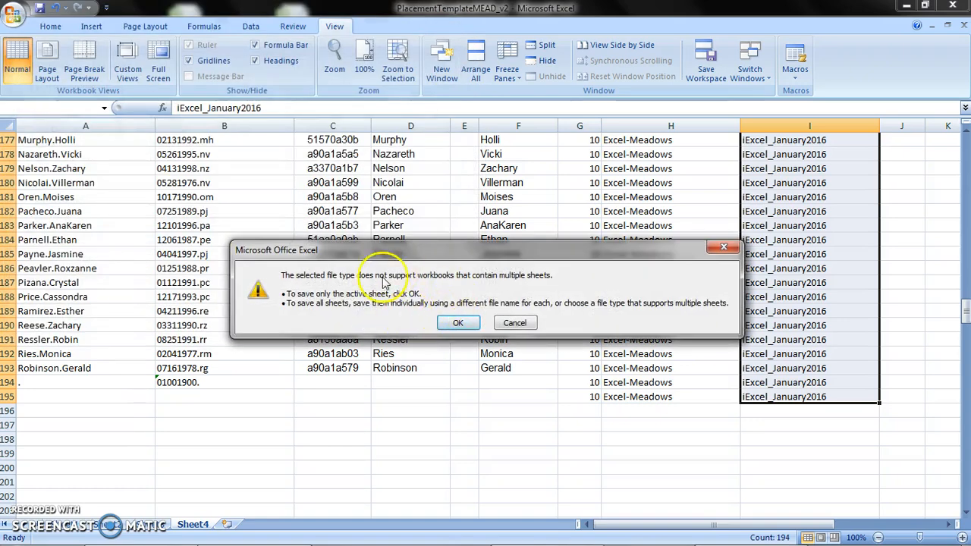
left_click(459, 324)
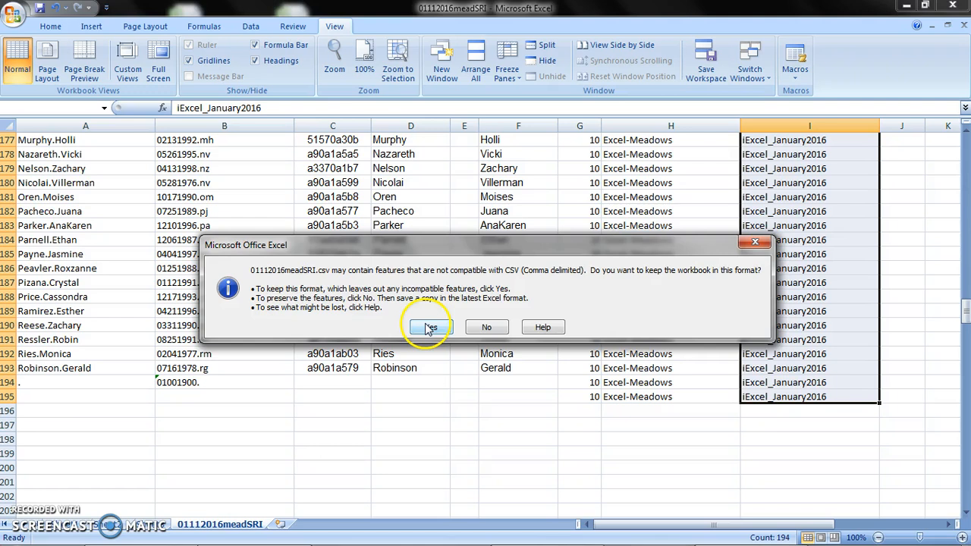
left_click(430, 327)
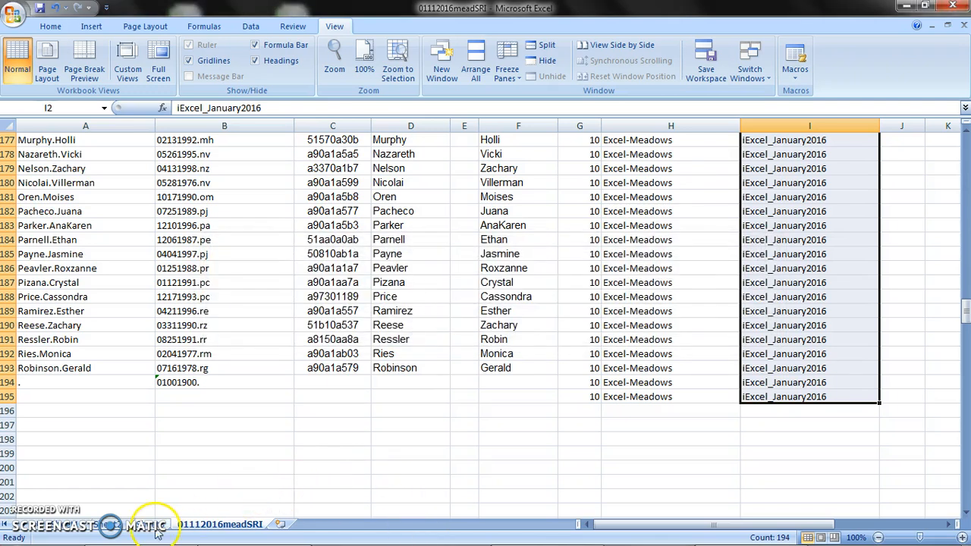
Save the enrollments sheet to the Desktop as a CSV file named 01112016meadEnrollments, keeping only the active sheet.
left_click(154, 529)
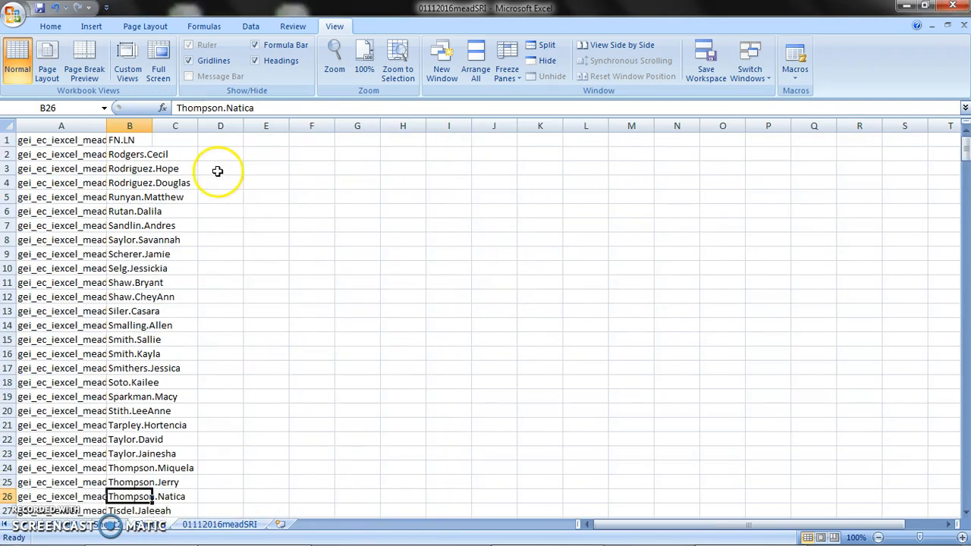
left_click(14, 14)
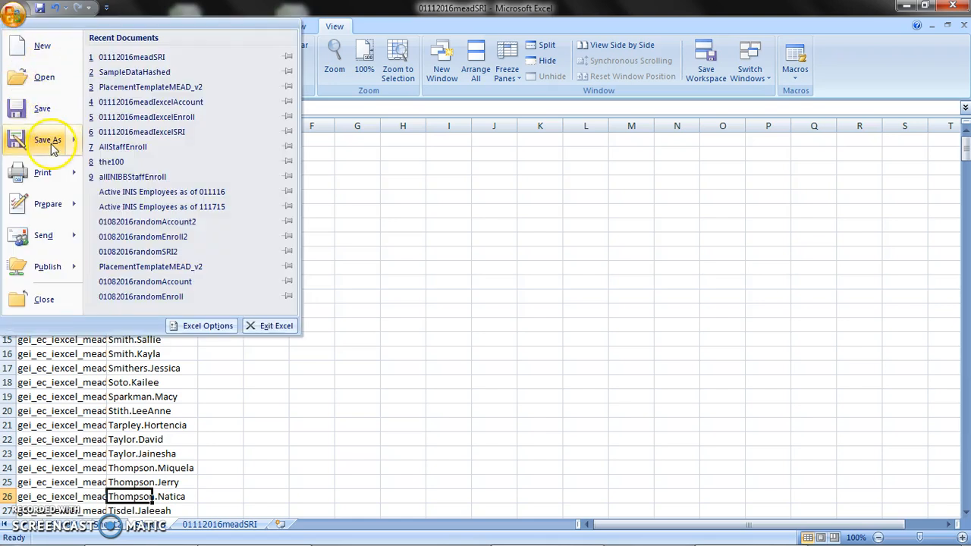
mouse_move(51, 144)
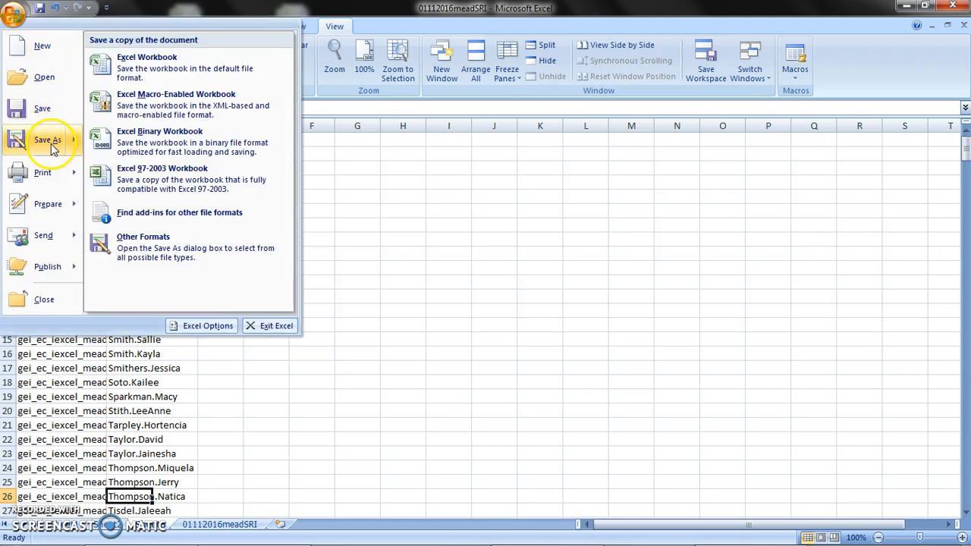
left_click(124, 256)
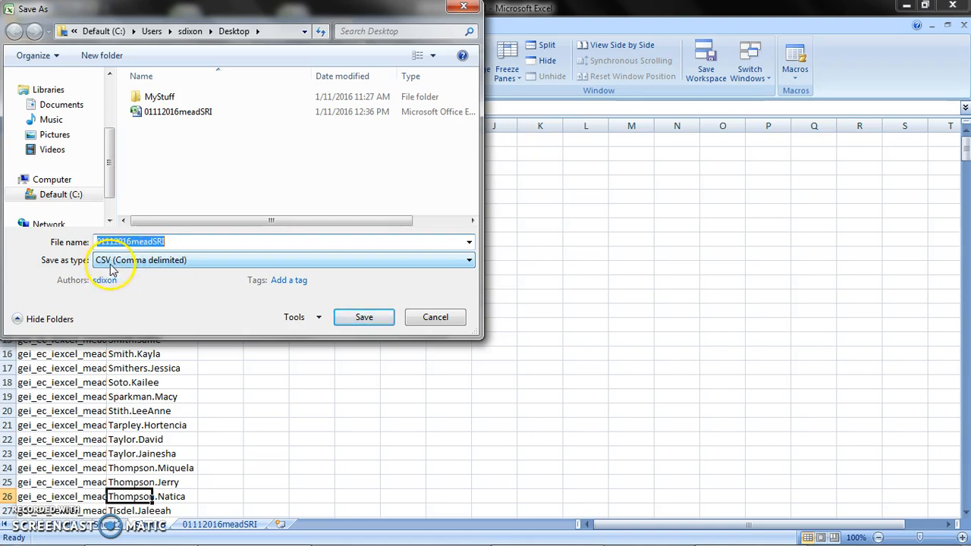
left_click(172, 241)
key("BackSpace")
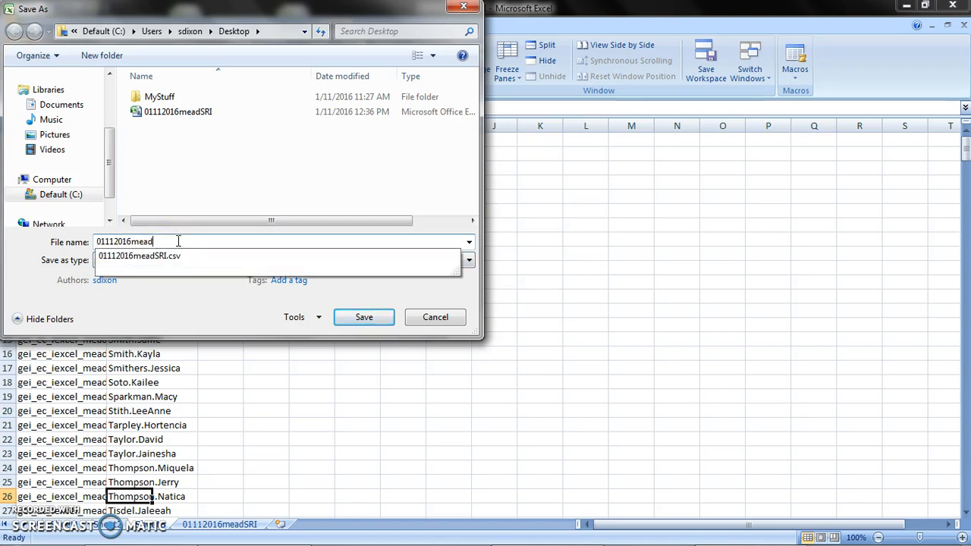
type("Enrollments")
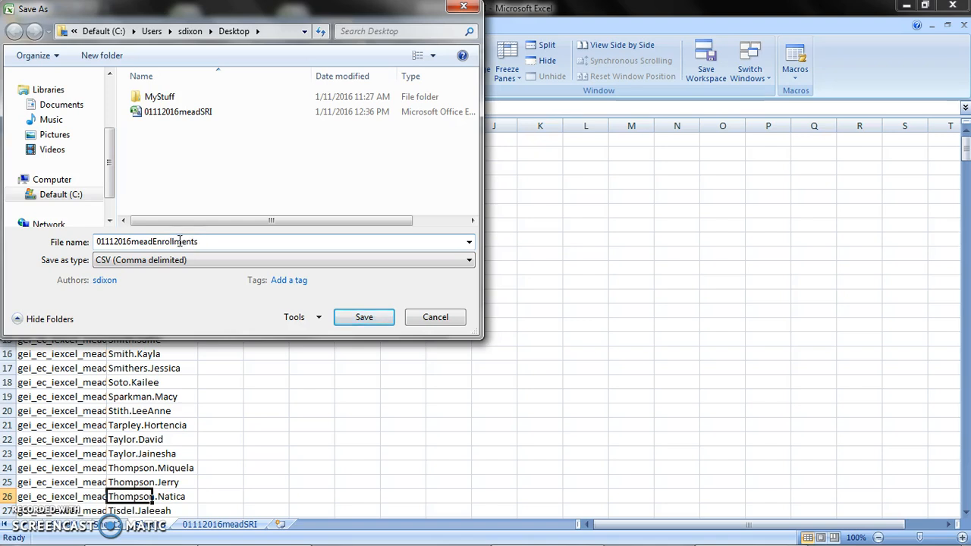
left_click(383, 312)
left_click(464, 324)
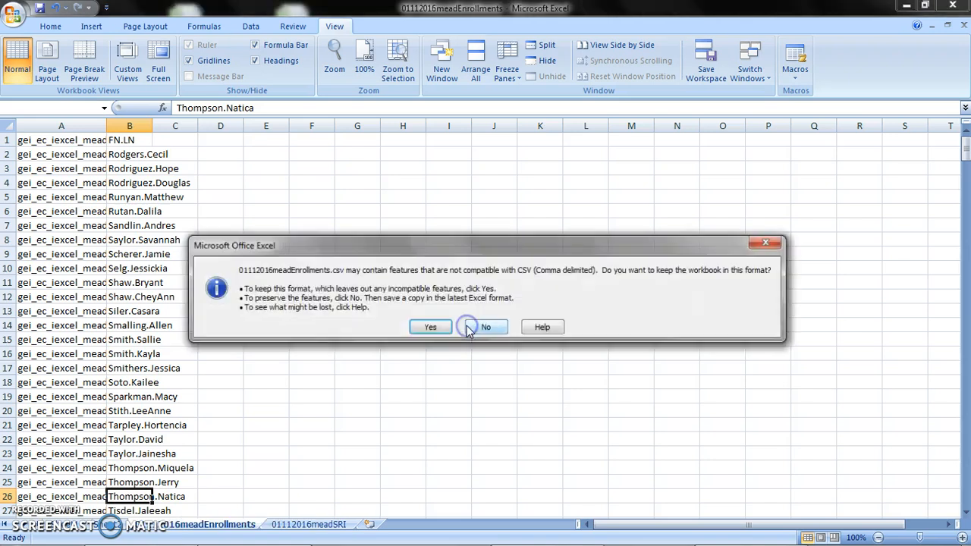
left_click(431, 327)
Save the Bb accounts sheet to the Desktop as a CSV file named 01112016meadAccounts, keeping only the active sheet.
left_click(110, 525)
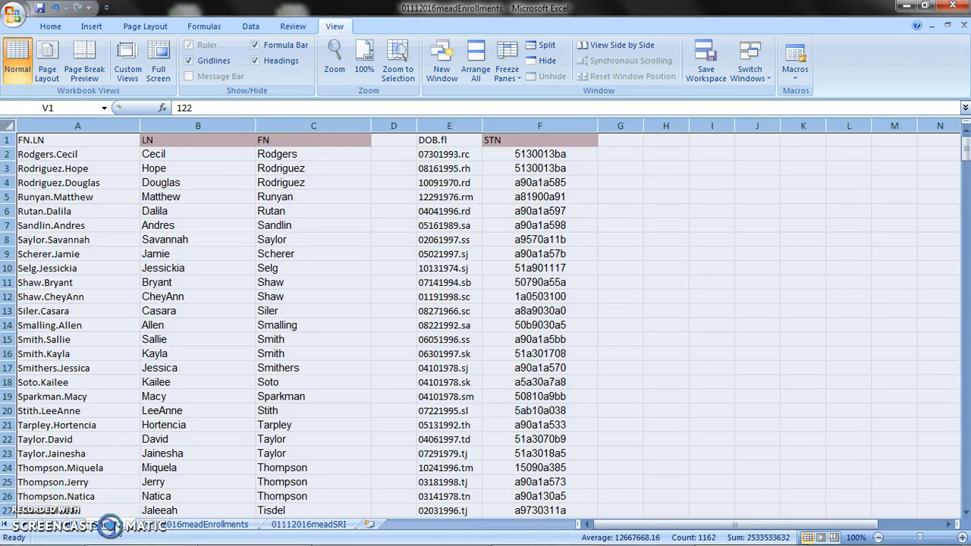
left_click(14, 16)
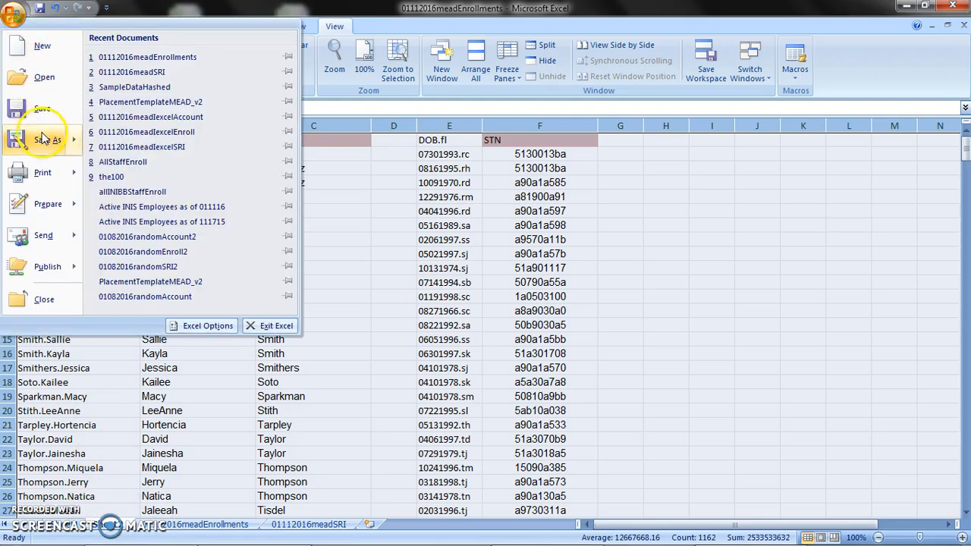
mouse_move(44, 139)
left_click(148, 250)
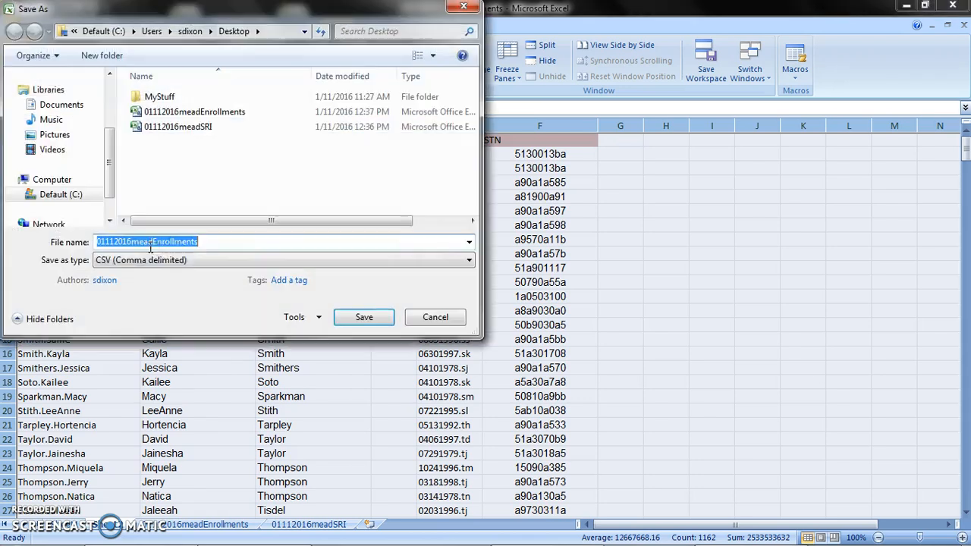
left_click(230, 241)
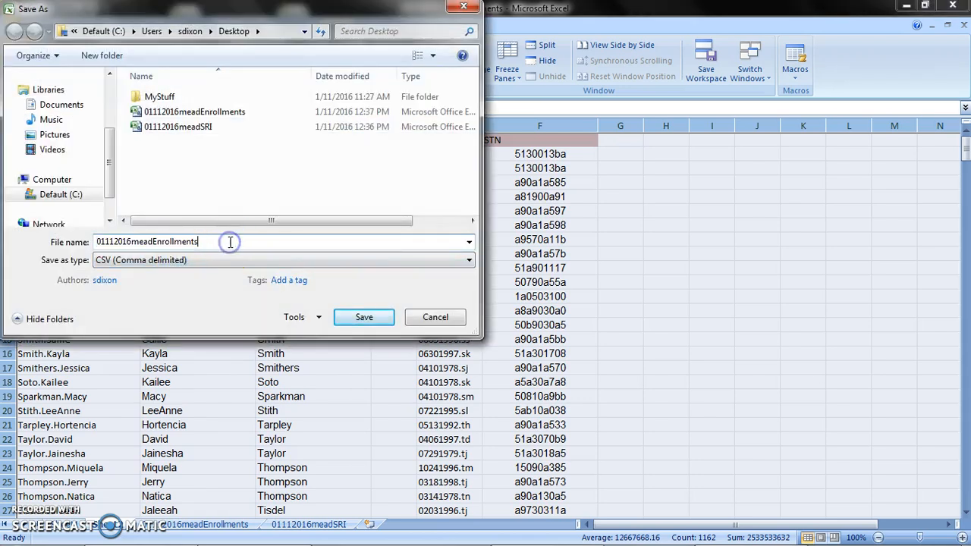
key("BackSpace")
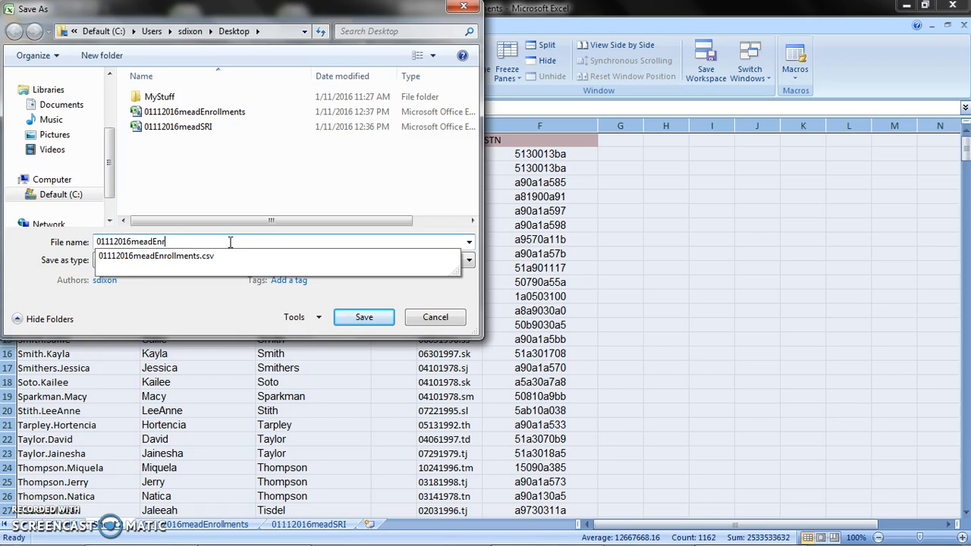
key("BackSpace")
type("Accounts")
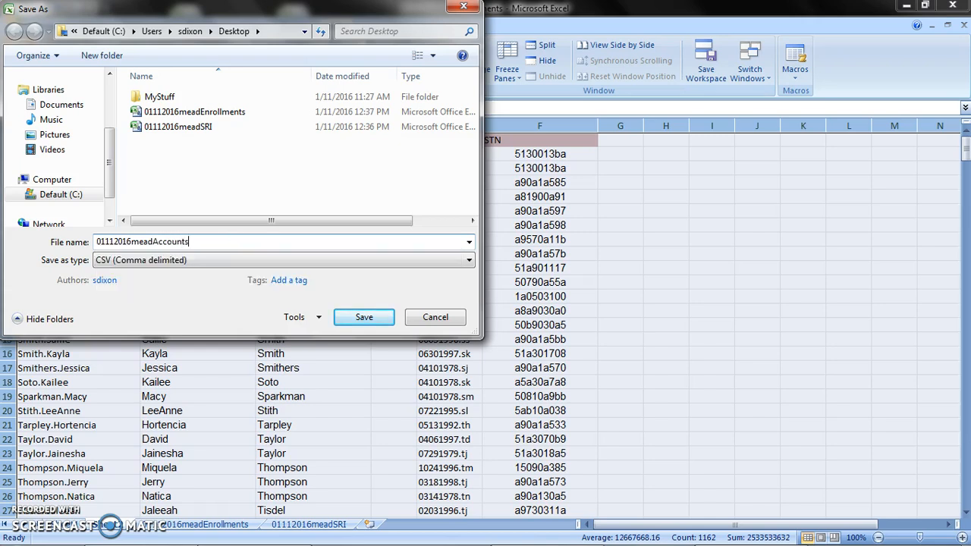
left_click(349, 317)
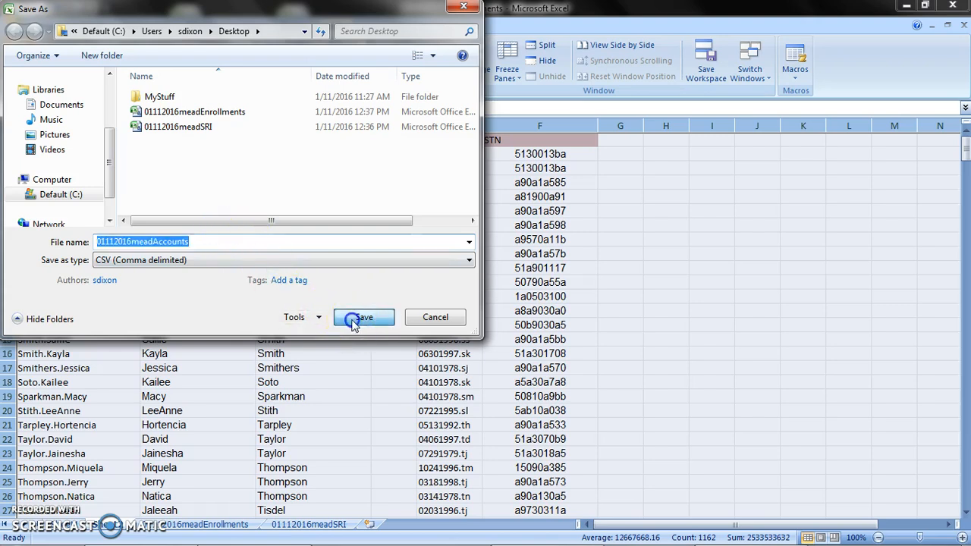
left_click(458, 323)
left_click(439, 328)
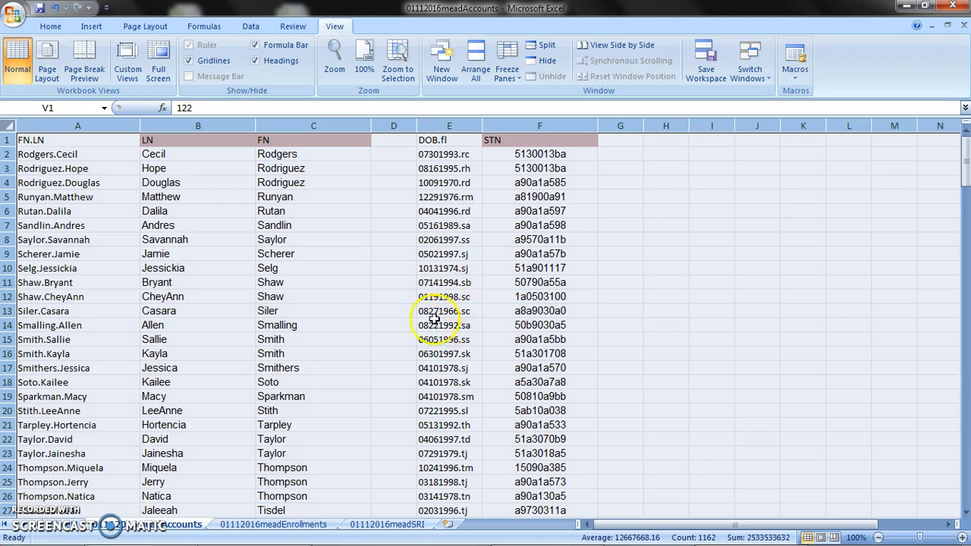
Show the Desktop and check the names of the saved enrollments, SRI and accounts CSV files.
left_click(904, 8)
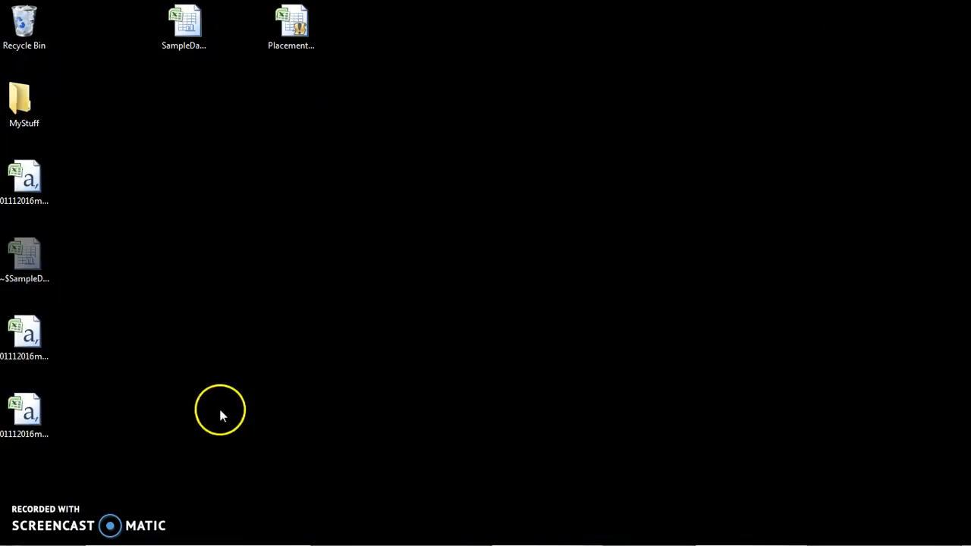
left_click(31, 180)
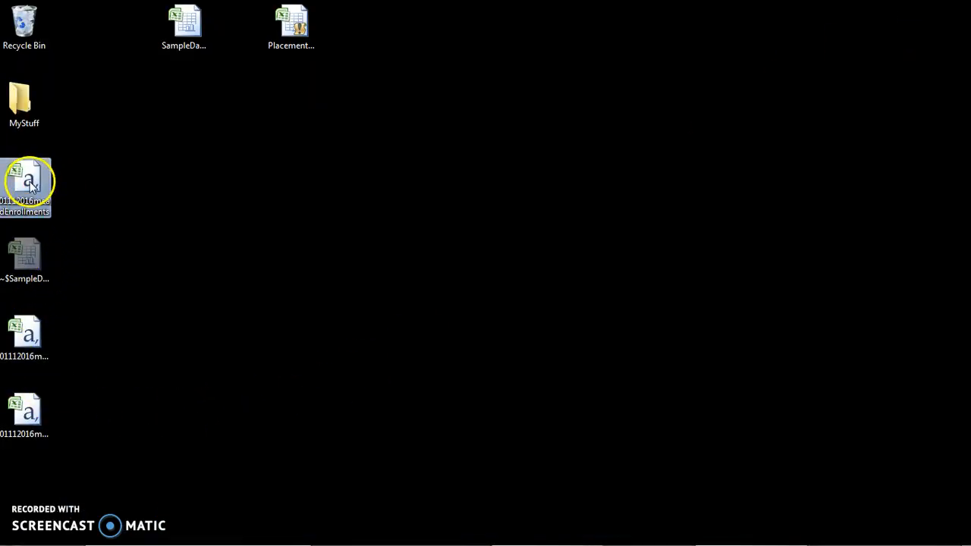
left_click(34, 336)
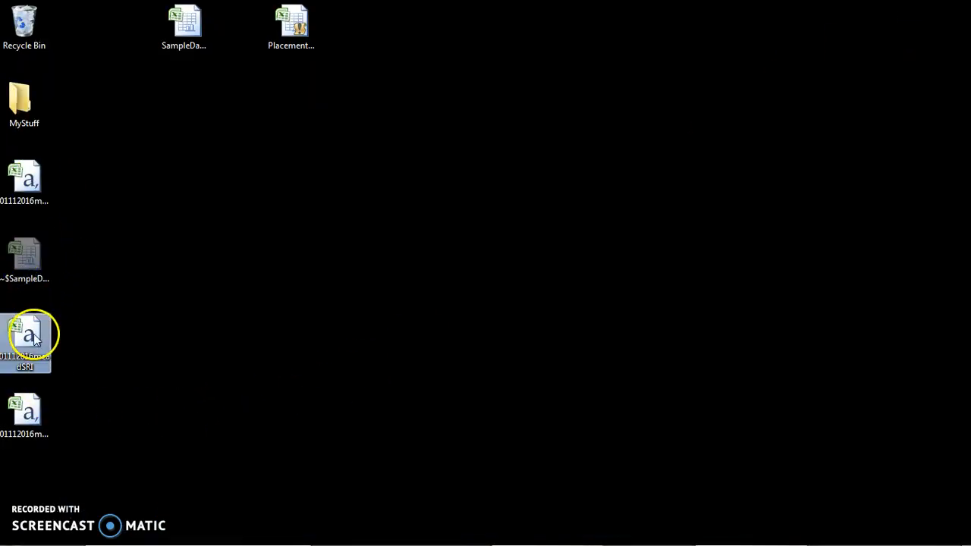
left_click(17, 432)
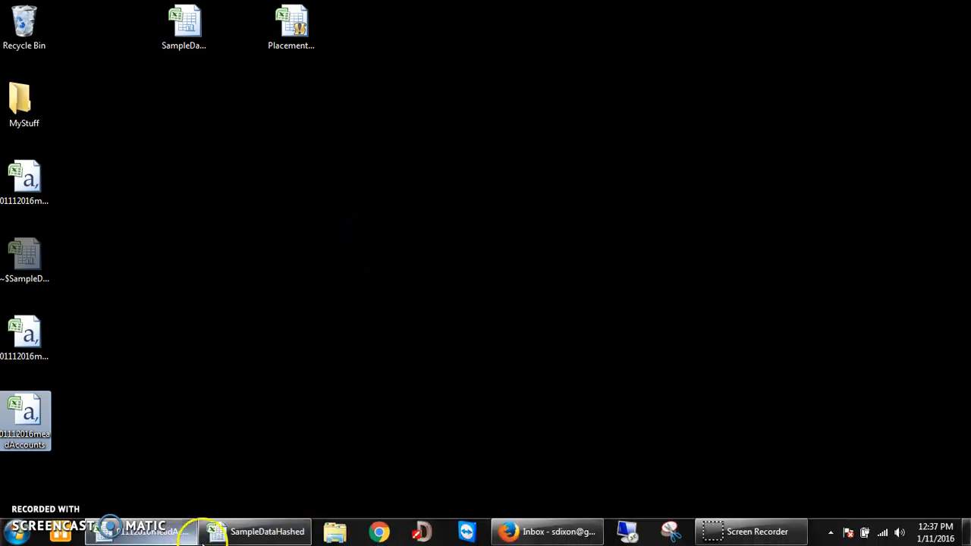
Close the 01112016meadAccounts.csv workbook without saving its changes, and close the SampleDataHashed workbook as well.
left_click(254, 535)
left_click(176, 534)
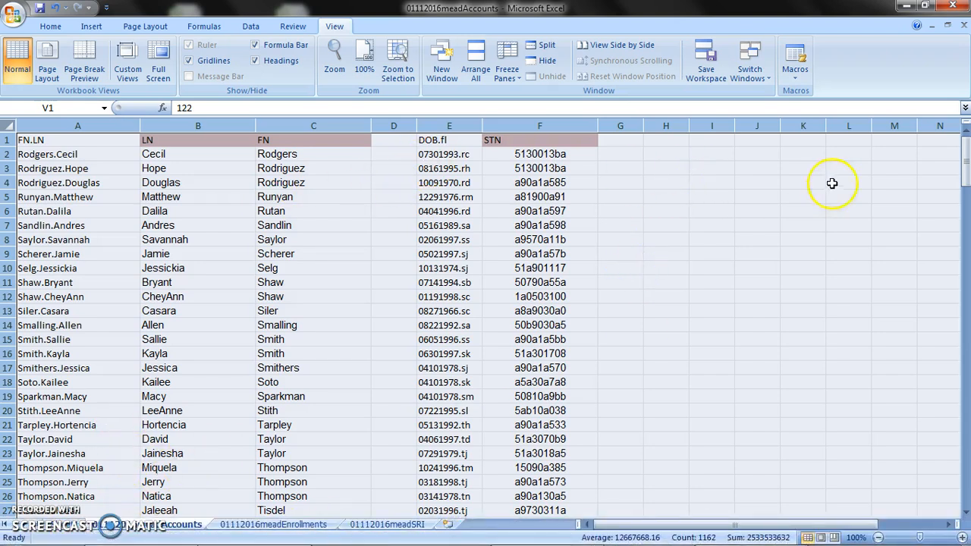
left_click(954, 7)
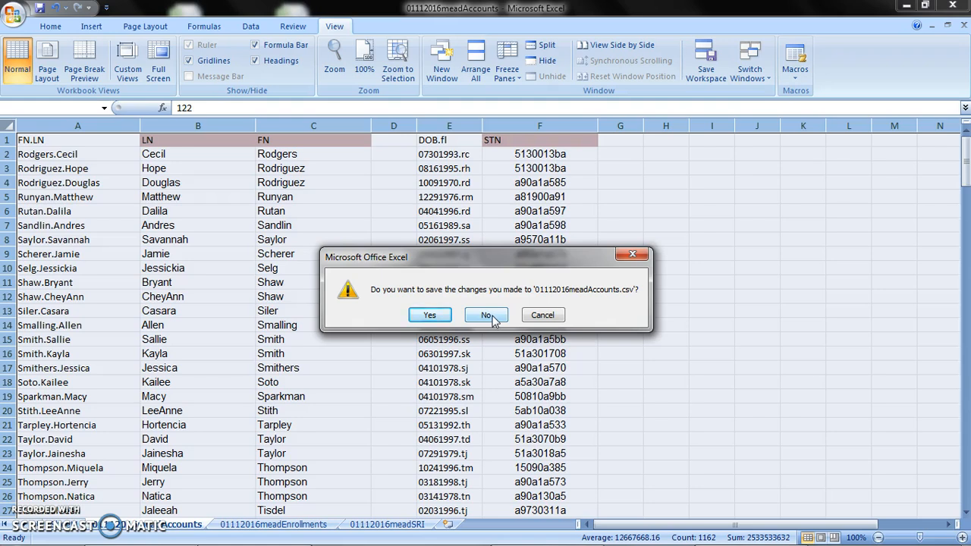
left_click(487, 314)
left_click(958, 11)
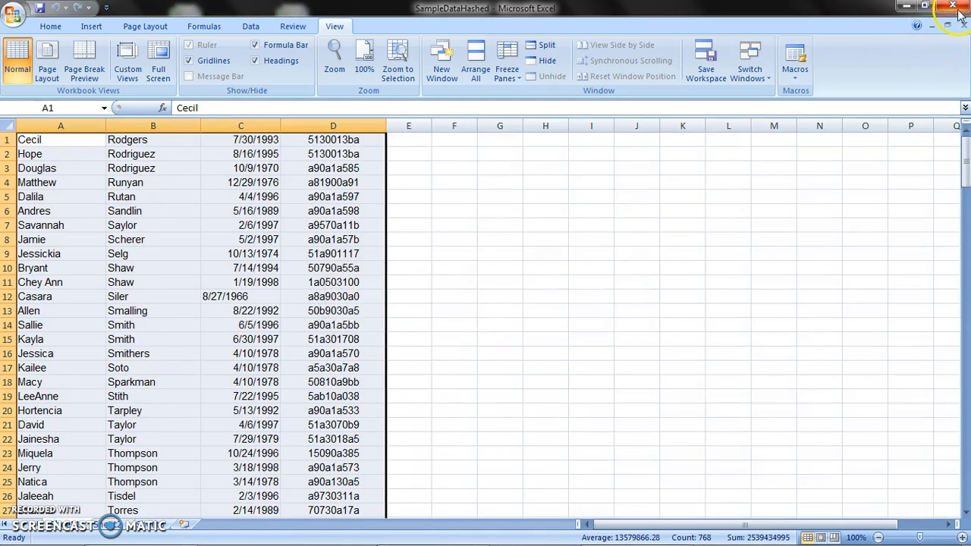